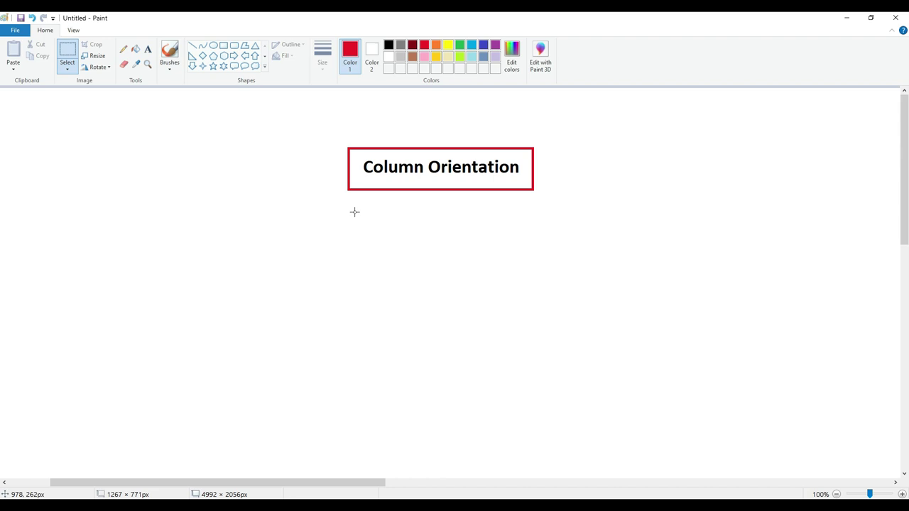
Draw two black rectangles below the title: an upright one, and a horizontal one lower and to its right.
click(223, 46)
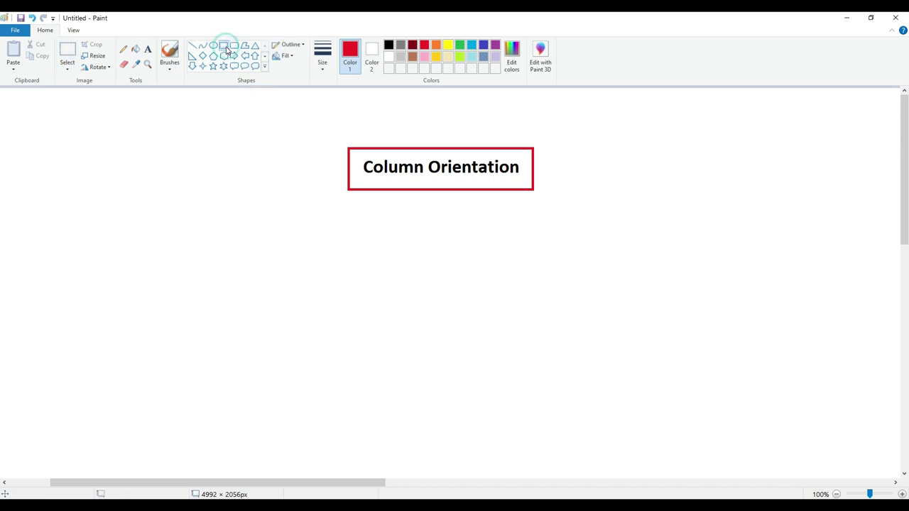
click(389, 45)
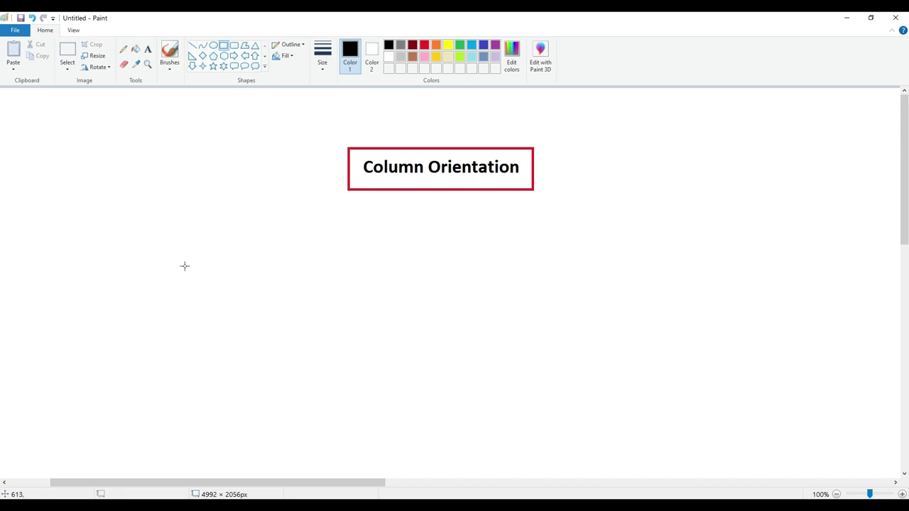
mouse_move(239, 256)
mouse_down()
mouse_move(248, 291)
mouse_move(289, 346)
mouse_move(281, 357)
mouse_up()
click(355, 348)
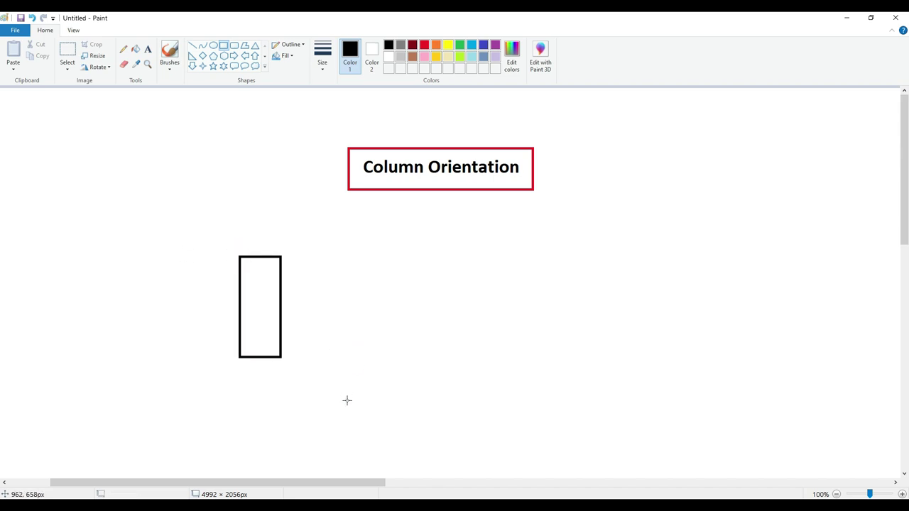
drag(353, 394, 499, 438)
click(534, 405)
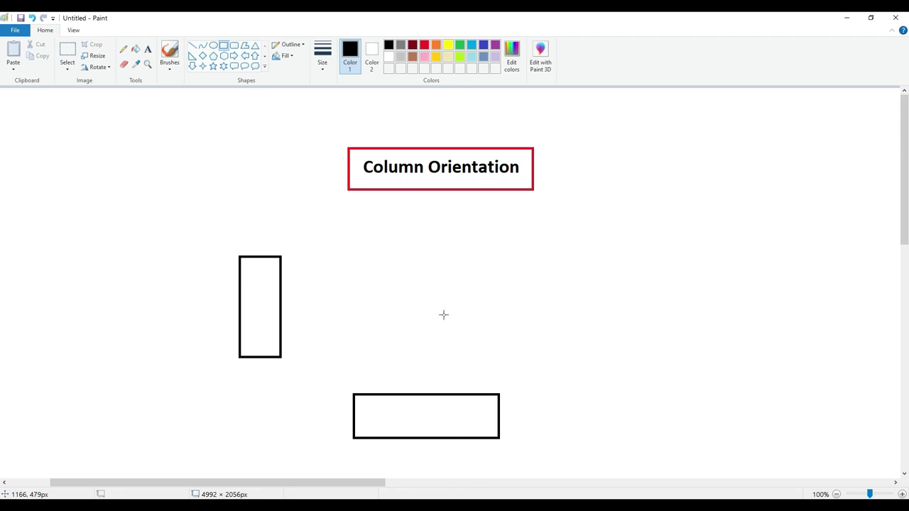
Add a red text note left of the horizontal rectangle reading "Note:" and "1. The longer side is always the depth in Column".
scroll(441, 313, down, 3)
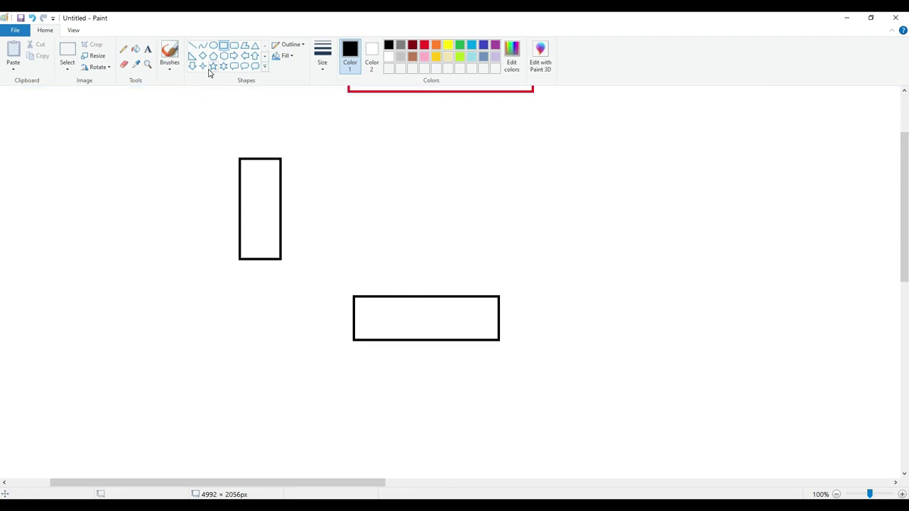
click(193, 46)
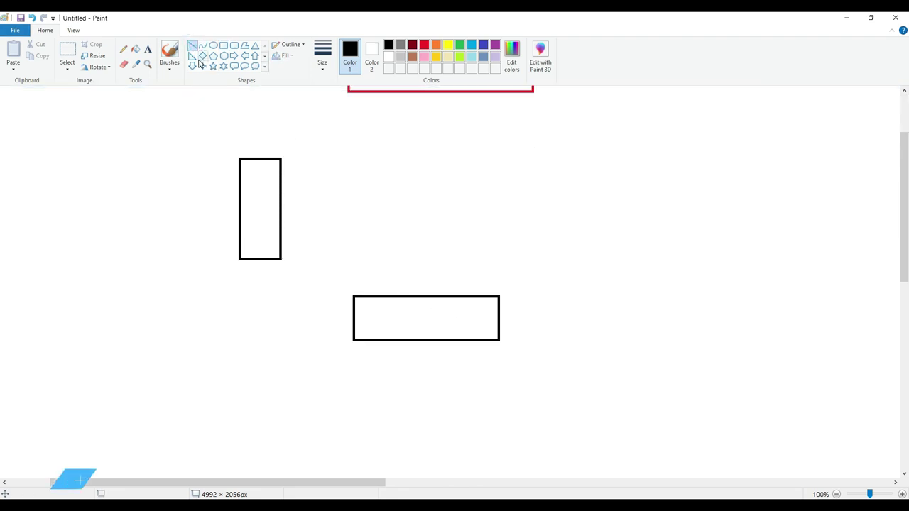
click(148, 52)
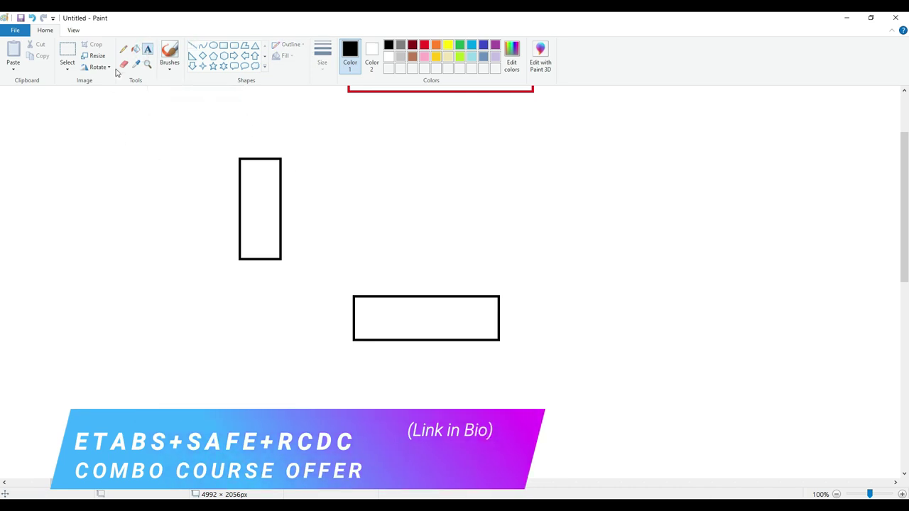
click(425, 45)
click(41, 324)
text(Note:)
key(Return)
text(1. The longer )
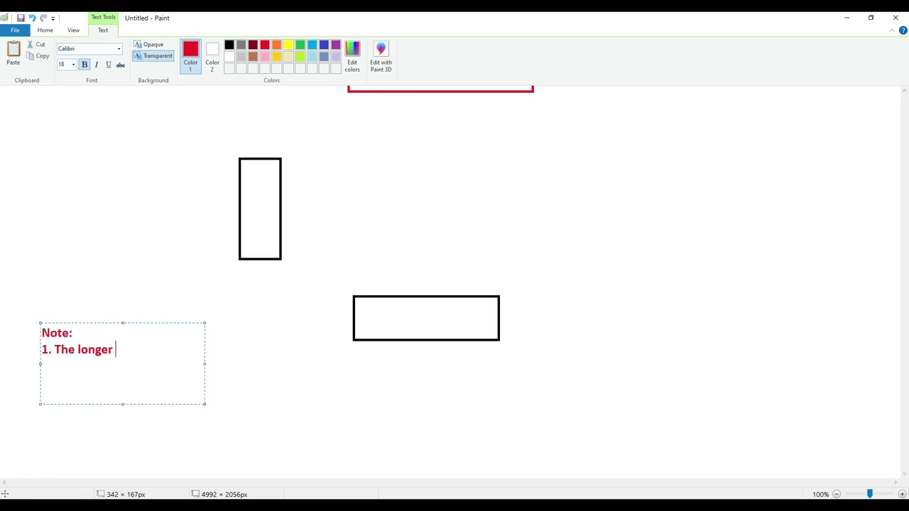
text(side is always the)
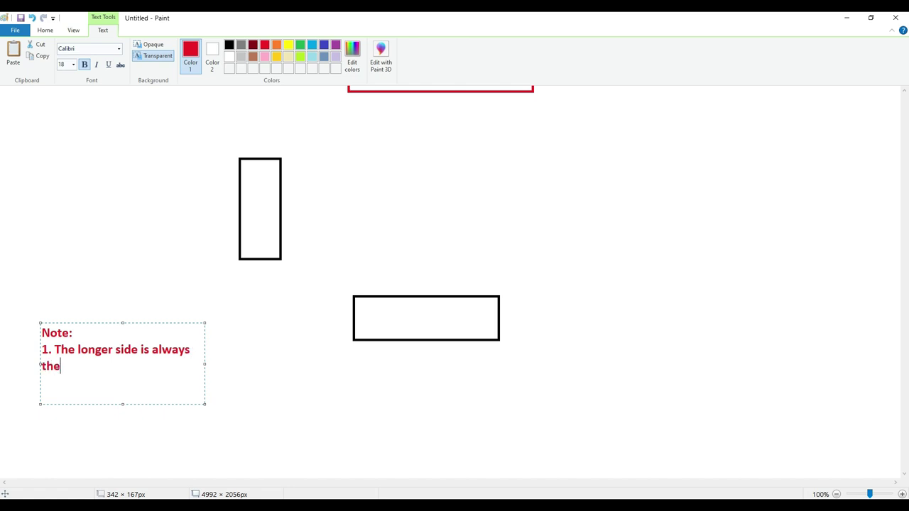
text( depth in Column)
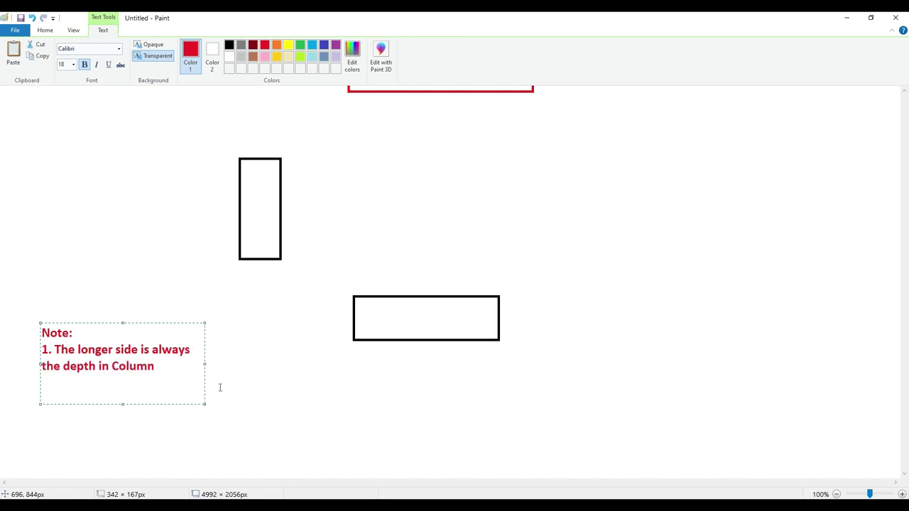
Widen the note's text box and place the note slightly lower and further left on the canvas.
drag(204, 365, 251, 365)
drag(185, 323, 168, 363)
click(176, 340)
Label the right long side of the upright rectangle "depth" in black text.
click(148, 49)
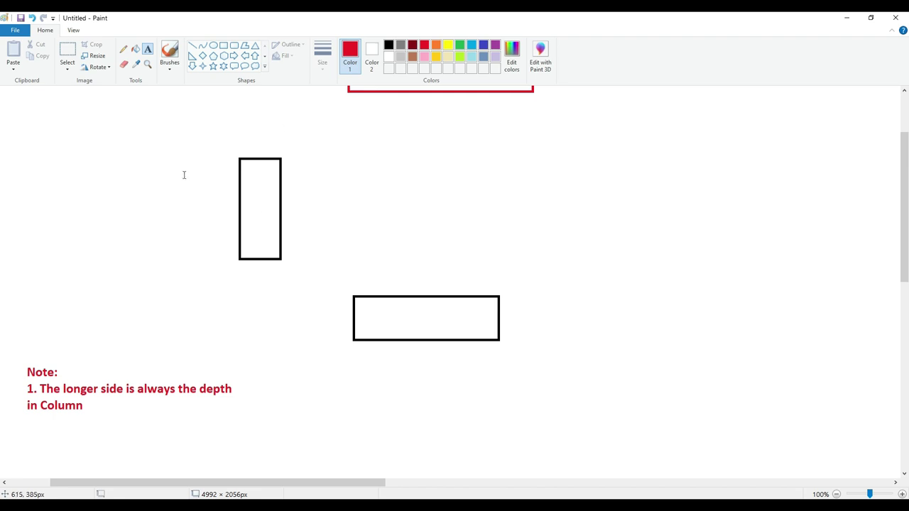
click(287, 220)
text(depth)
double_click(331, 223)
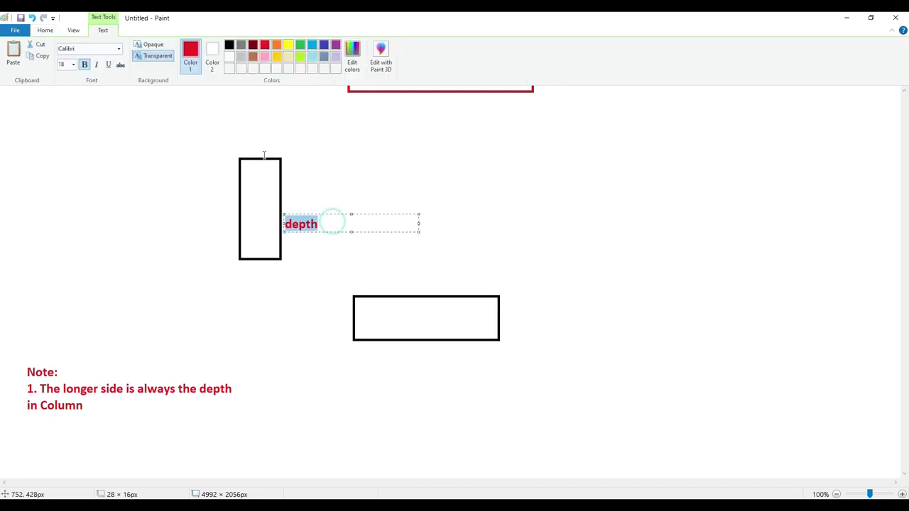
click(228, 45)
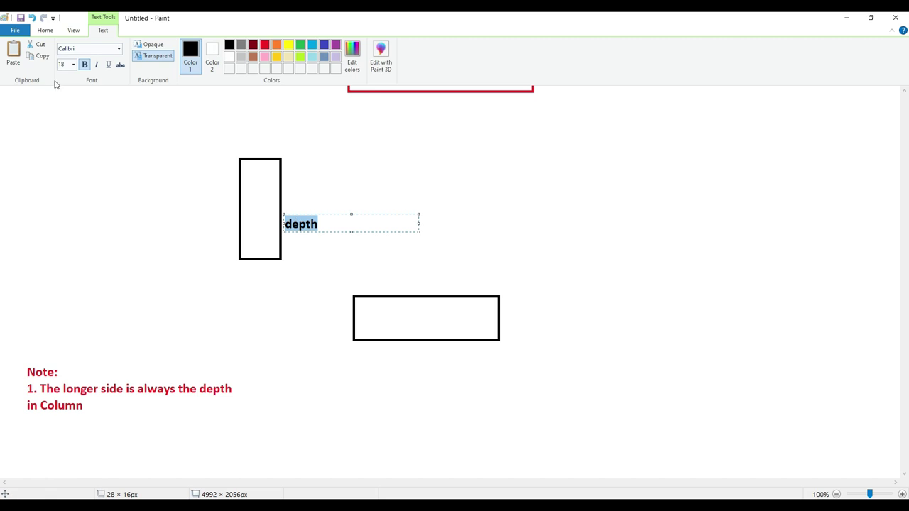
click(289, 272)
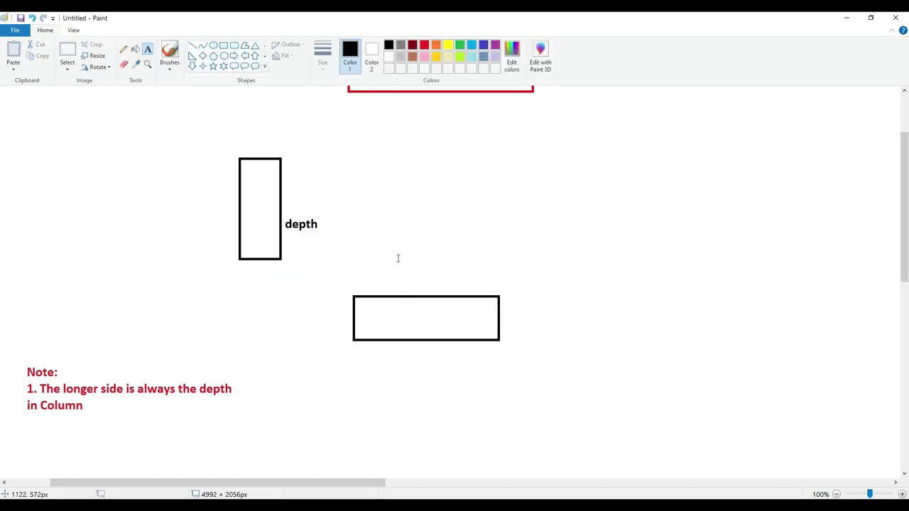
Move the horizontal rectangle slightly down and to the right to leave more space around it.
click(67, 49)
drag(340, 280, 550, 374)
drag(460, 320, 487, 355)
click(517, 278)
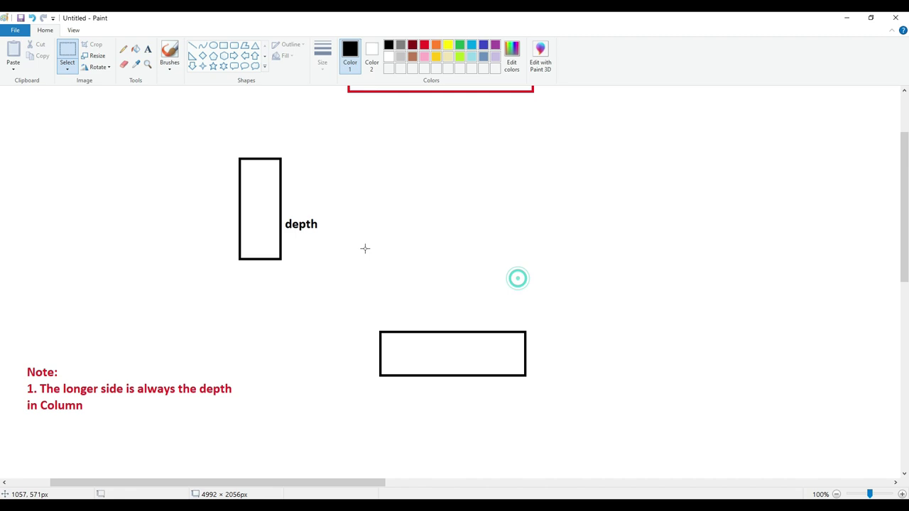
Add a black "depth" label above the upper long side of the horizontal rectangle.
click(148, 49)
click(465, 315)
text(depth)
click(279, 308)
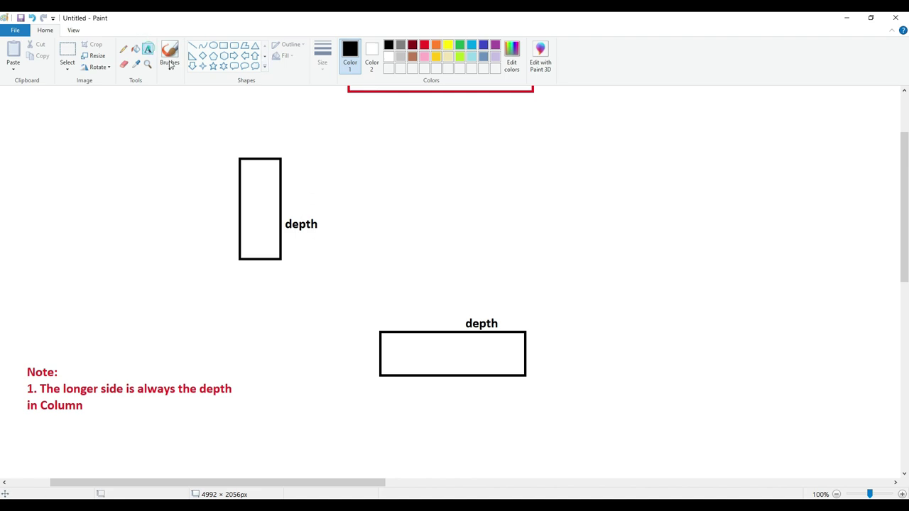
Label the short sides "breadth": above the upright rectangle and close beside the right end of the horizontal one.
drag(272, 138, 296, 152)
text(breadth)
click(365, 205)
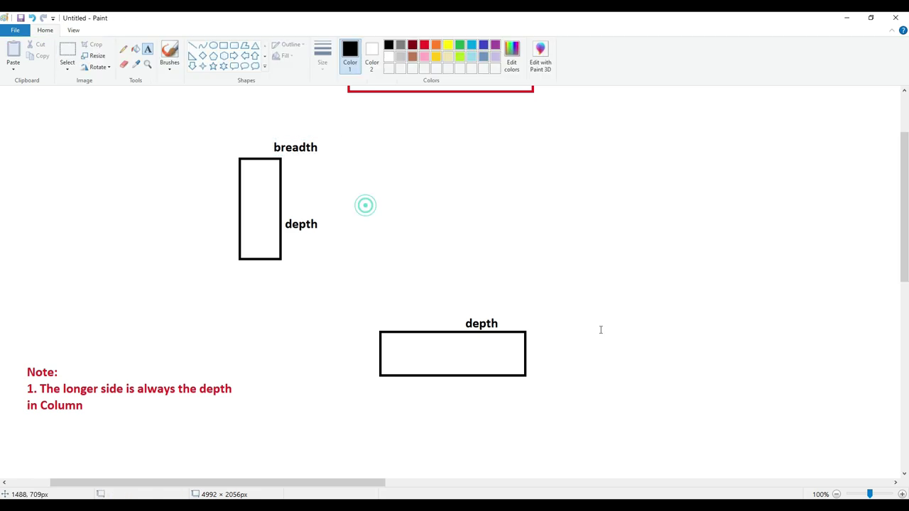
drag(533, 363, 561, 377)
text(breadth)
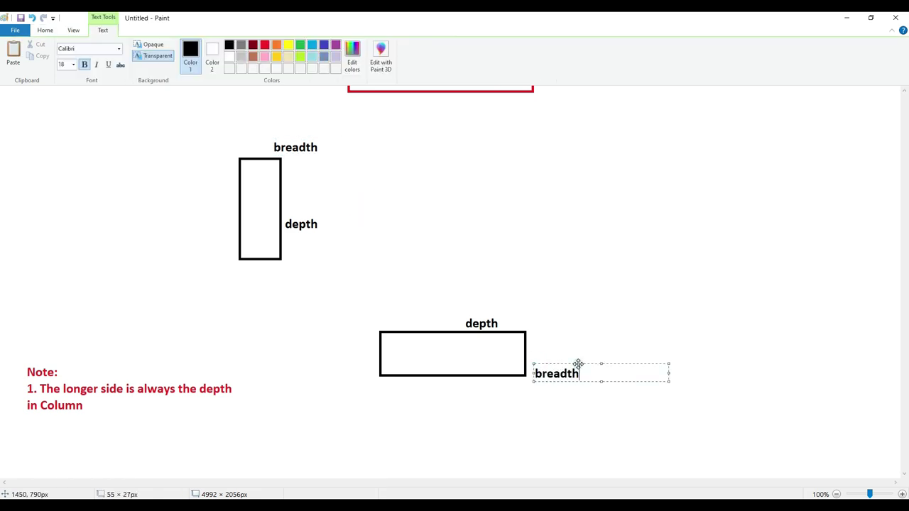
drag(578, 364, 574, 360)
click(540, 415)
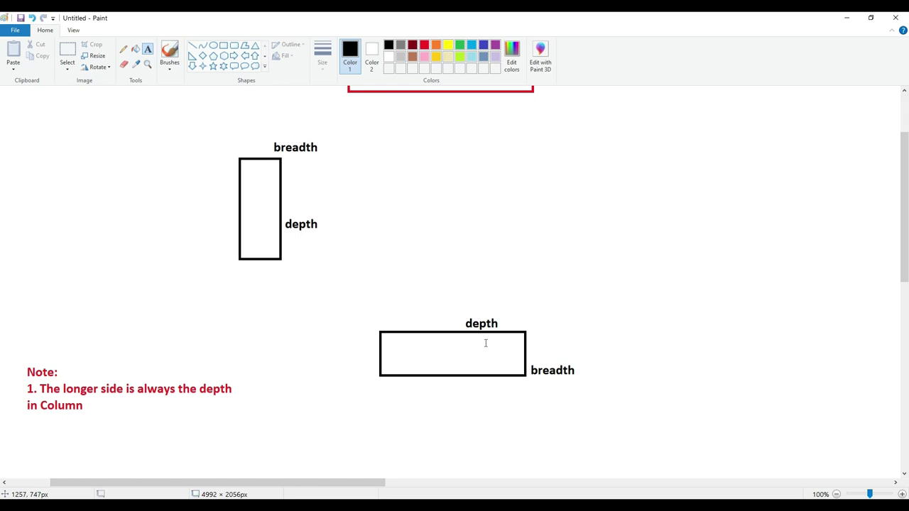
Draw a horizontal and a vertical black centre line through the upright rectangle, extending beyond its edges.
click(192, 45)
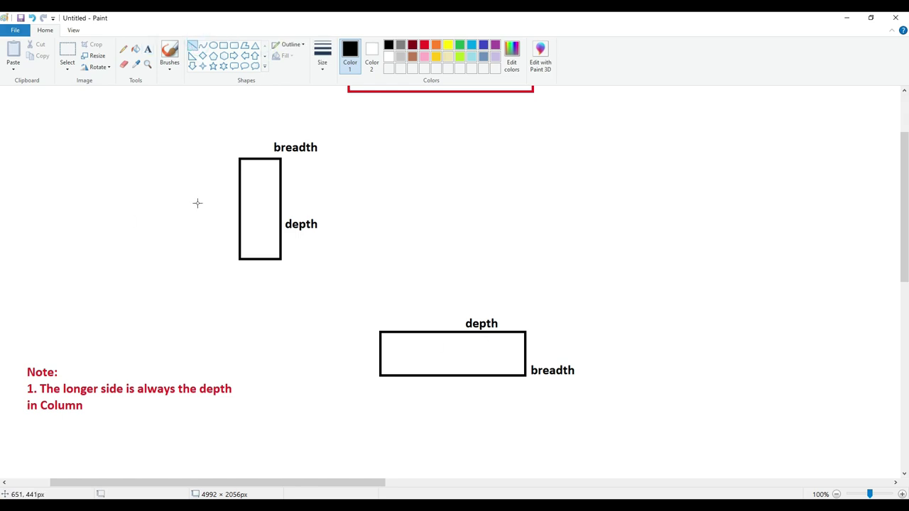
drag(174, 209, 368, 208)
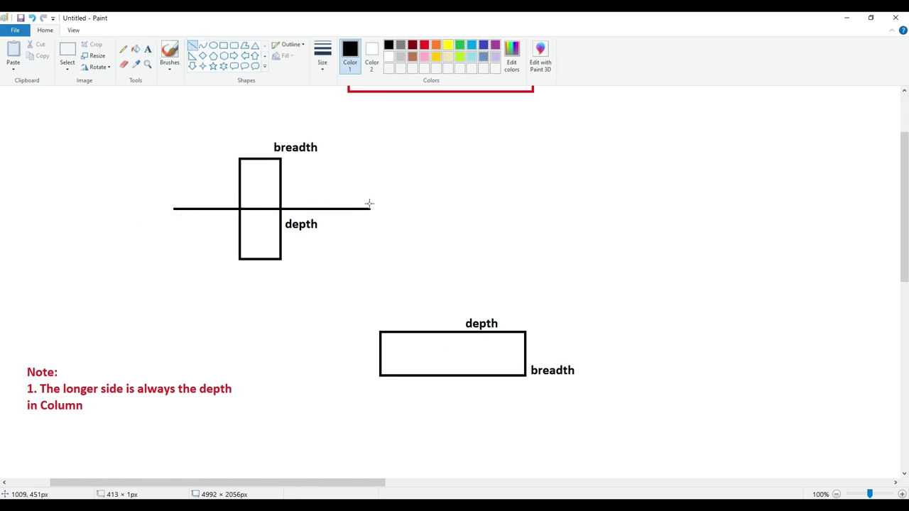
drag(259, 114, 259, 294)
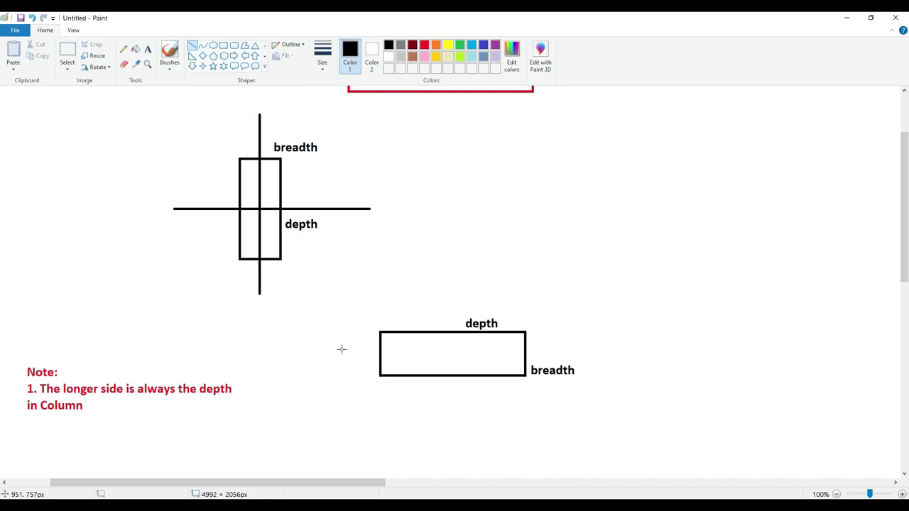
Draw horizontal and vertical black centre lines through the horizontal rectangle, nudging each one onto the rectangle's middle.
drag(334, 357, 558, 357)
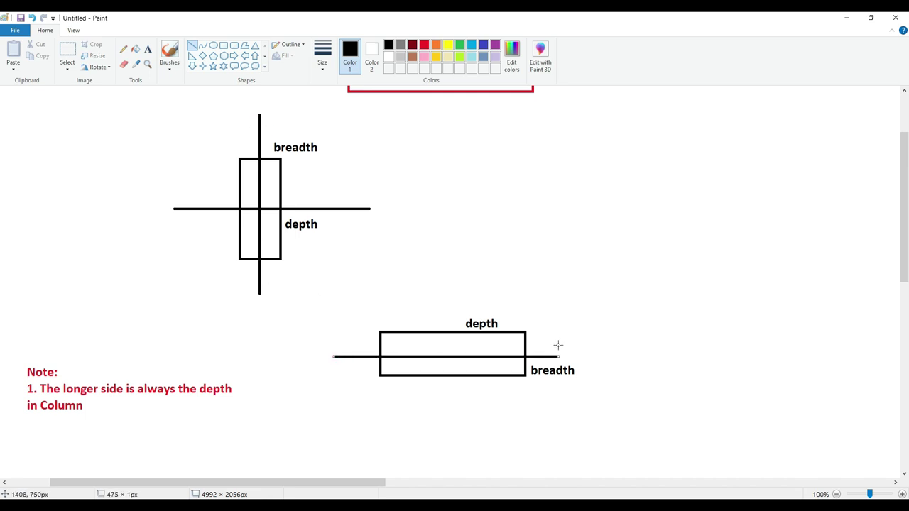
key(Up)
key(Up)
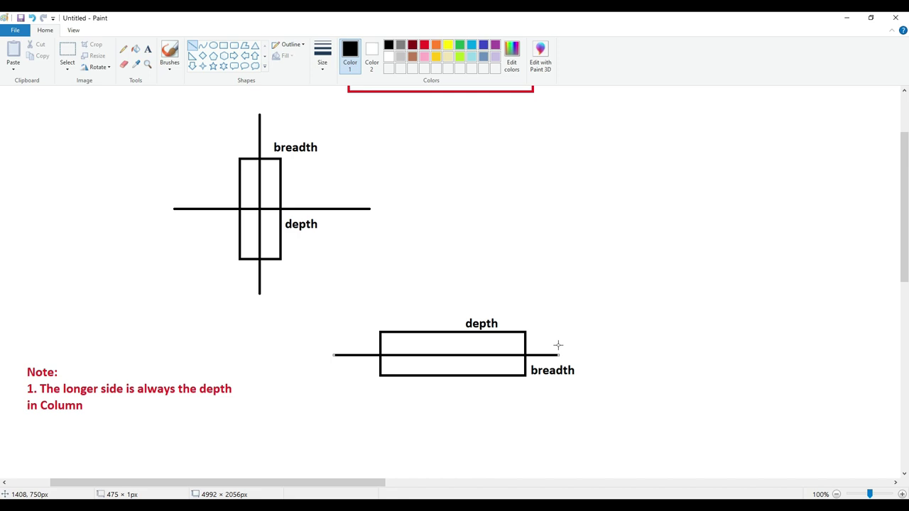
click(587, 328)
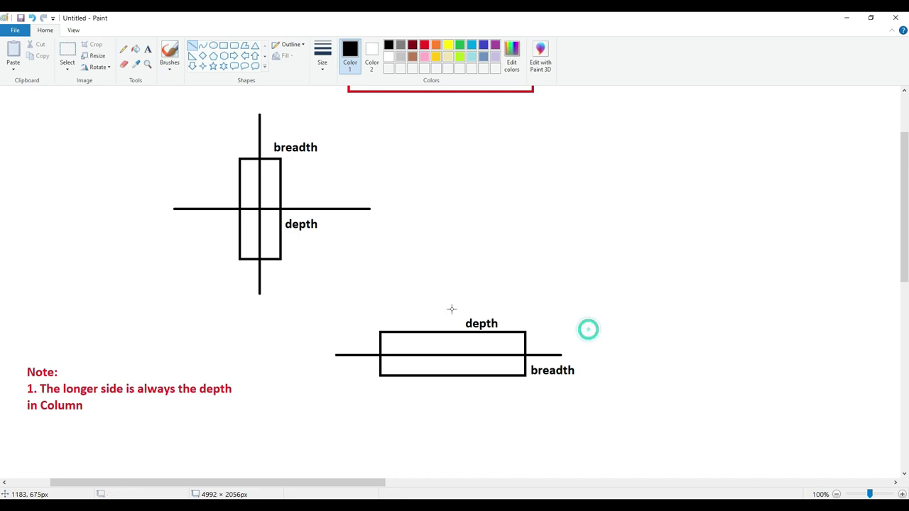
drag(443, 284, 451, 427)
key(Right)
key(Right)
key(Right)
key(Right)
key(Right)
key(Right)
key(Right)
key(Right)
key(Right)
key(Right)
key(Right)
key(Right)
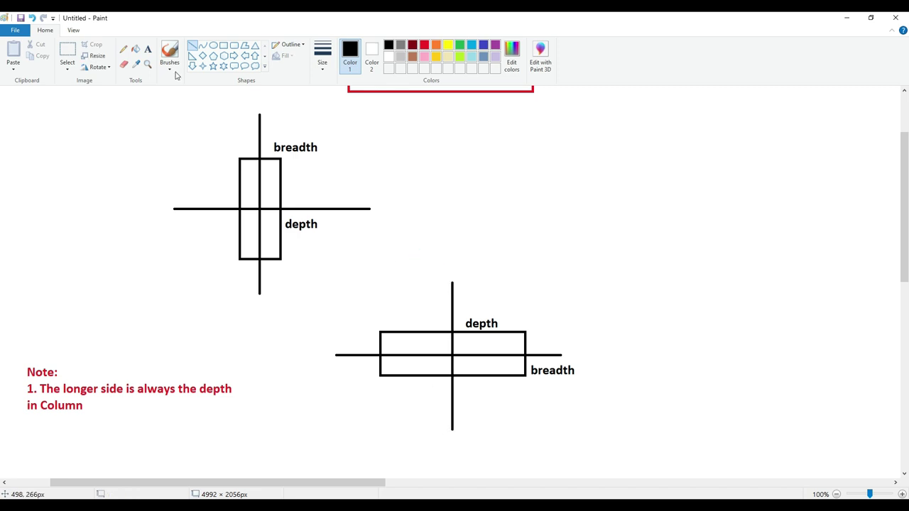
Label the right end of the upright rectangle's horizontal centre line "Major Axis" in red.
click(148, 49)
scroll(363, 197, up, 3)
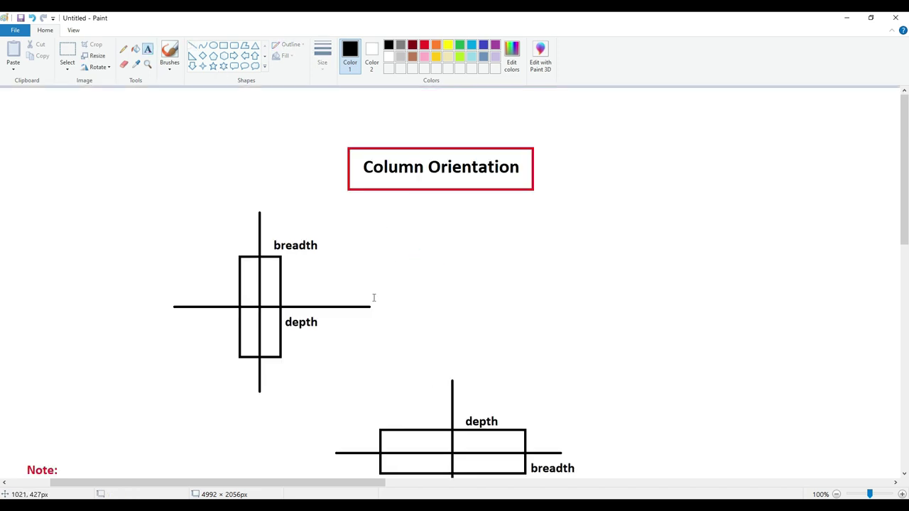
click(370, 302)
click(264, 44)
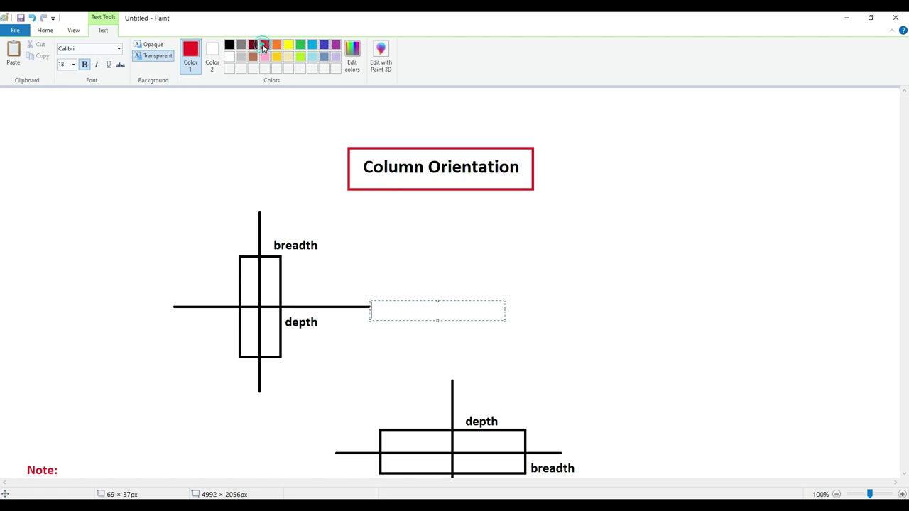
text(Majot)
key(BackSpace)
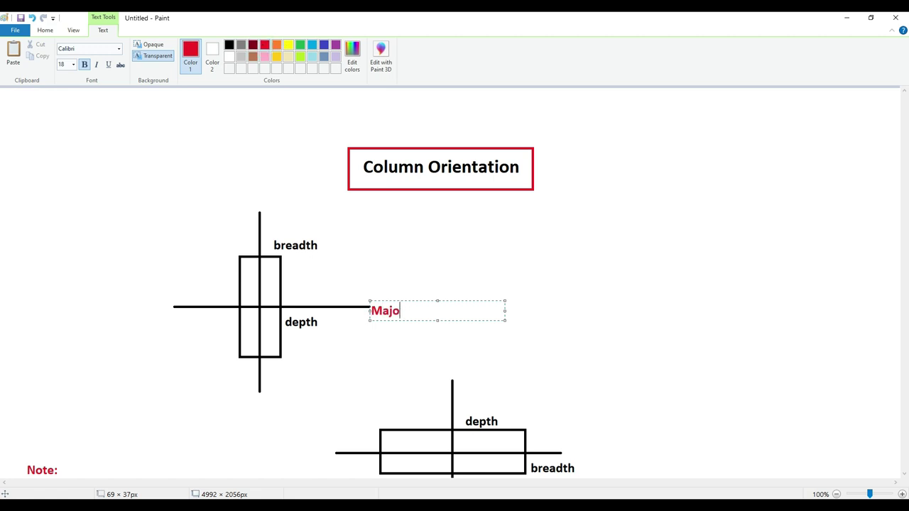
text(r Axis)
click(367, 379)
Add a red "Minor Axis" label at the upper end of the upright rectangle's vertical centre line.
drag(242, 197, 290, 212)
text(Minor )
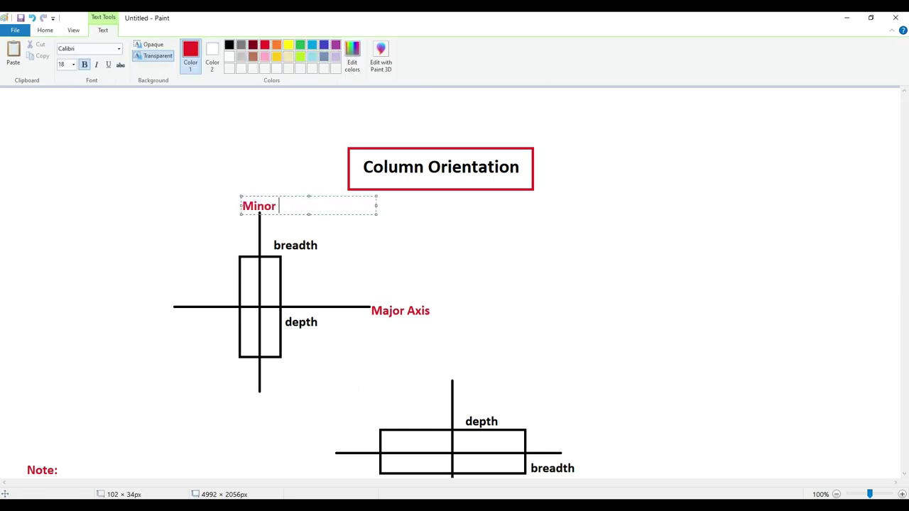
text(Axis)
click(412, 251)
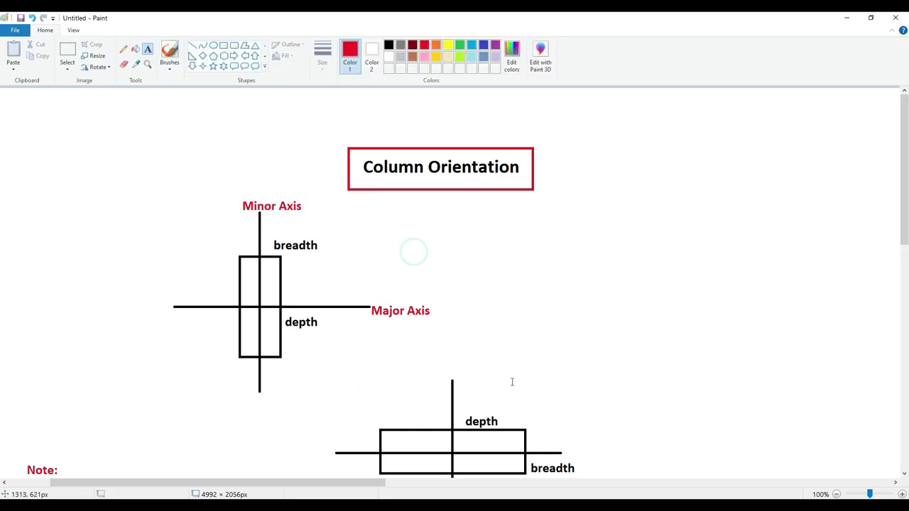
Add a red second note below the first reading "2. The axis which is perpendicular to the depth is considered as Major Axis".
scroll(399, 286, down, 3)
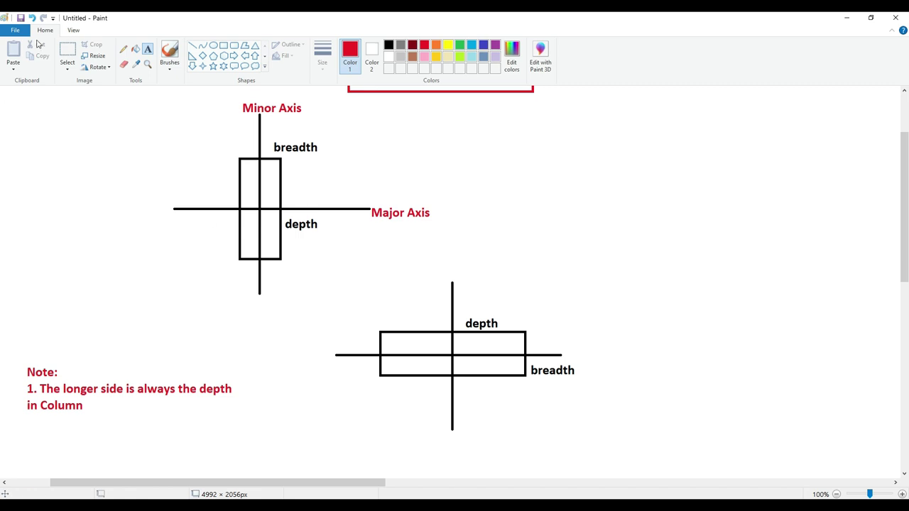
drag(26, 417, 215, 460)
text(2)
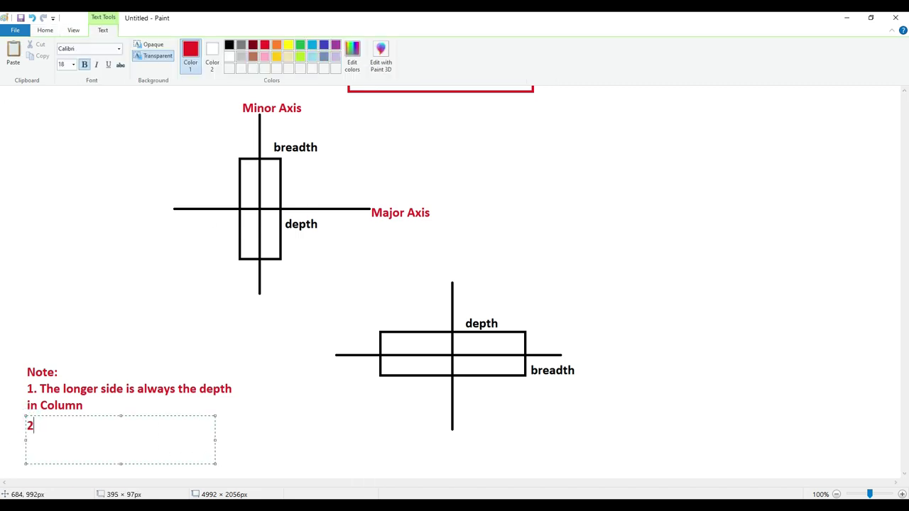
text(, The axis whixh)
key(BackSpace)
key(BackSpace)
text(ch is perp)
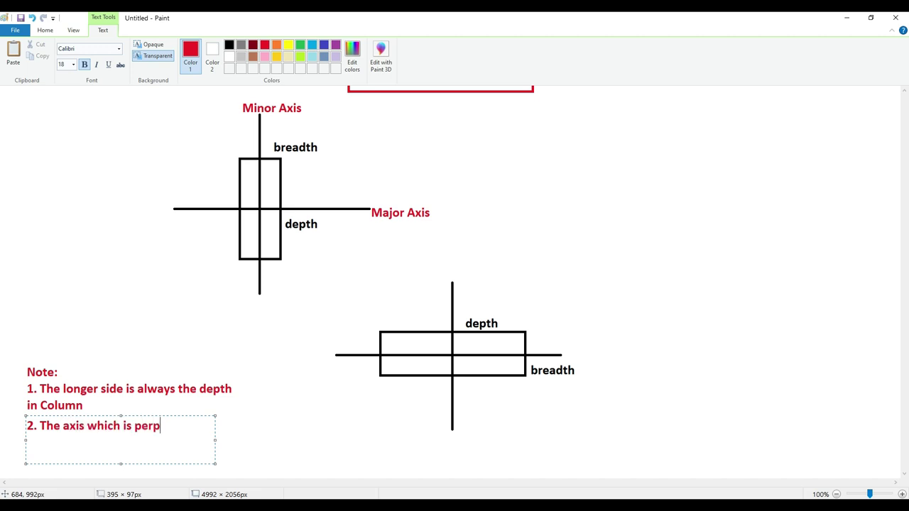
text(endicular to the depth is considered as Major Axis)
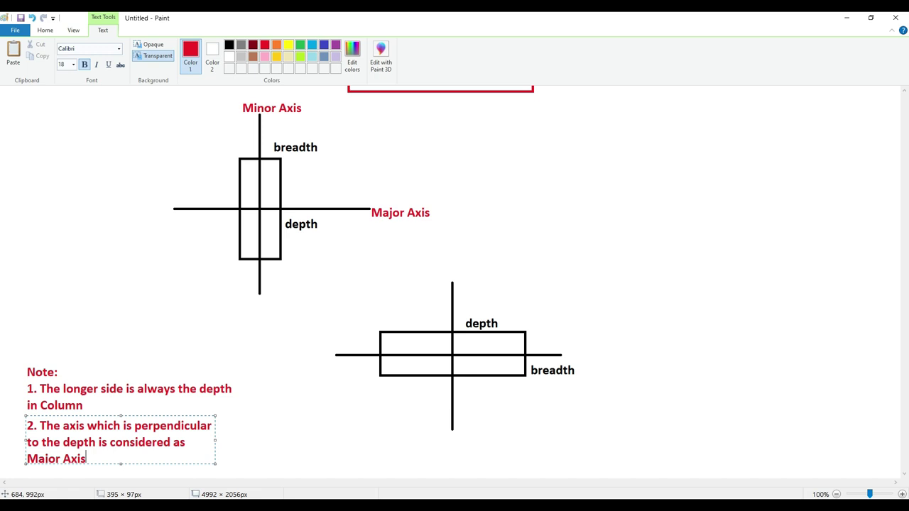
Enlarge the second note's text box to about 466 × 123 px so its text wraps onto two lines.
drag(121, 463, 121, 471)
drag(213, 443, 243, 437)
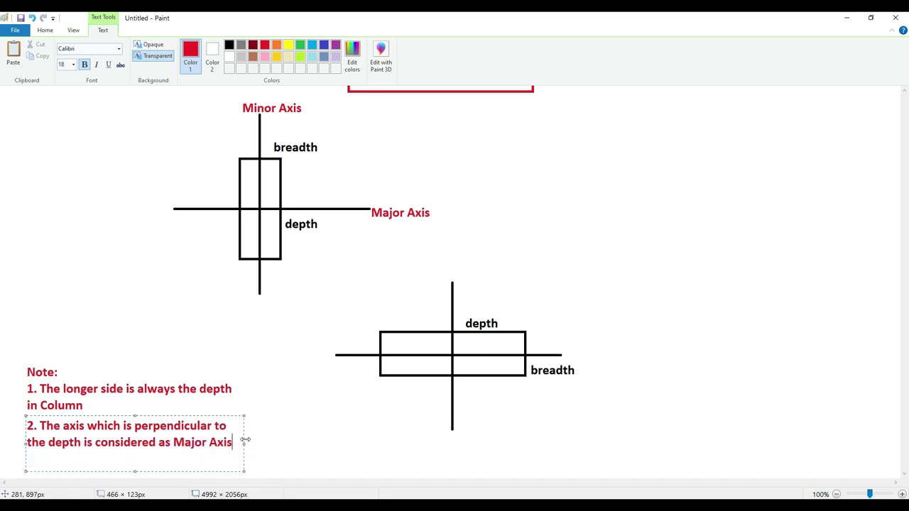
click(266, 427)
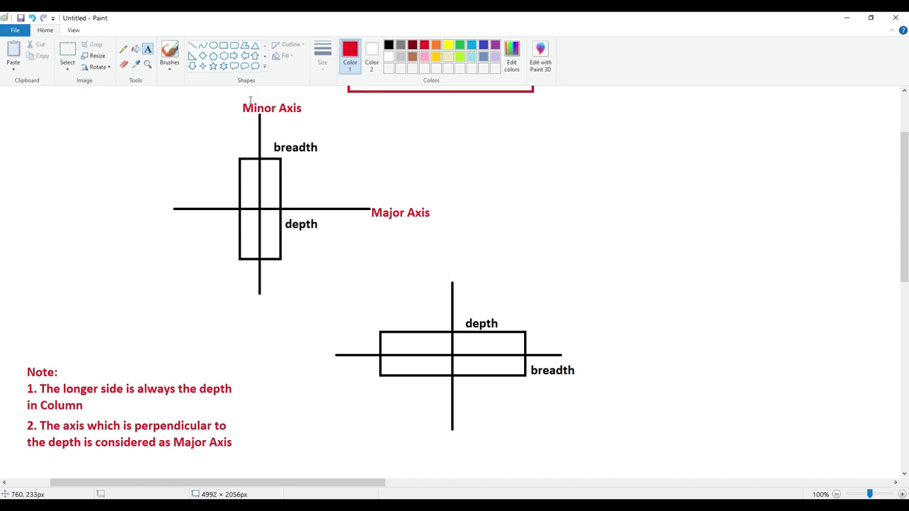
Label the upper end of the horizontal rectangle's vertical centre line "Major Axis" in red.
click(149, 54)
drag(430, 268, 565, 291)
text(Major Axis)
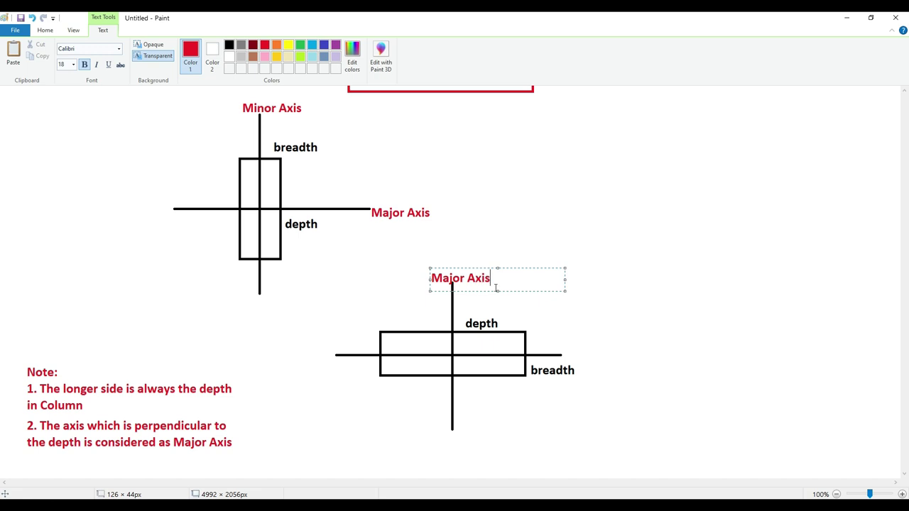
click(627, 332)
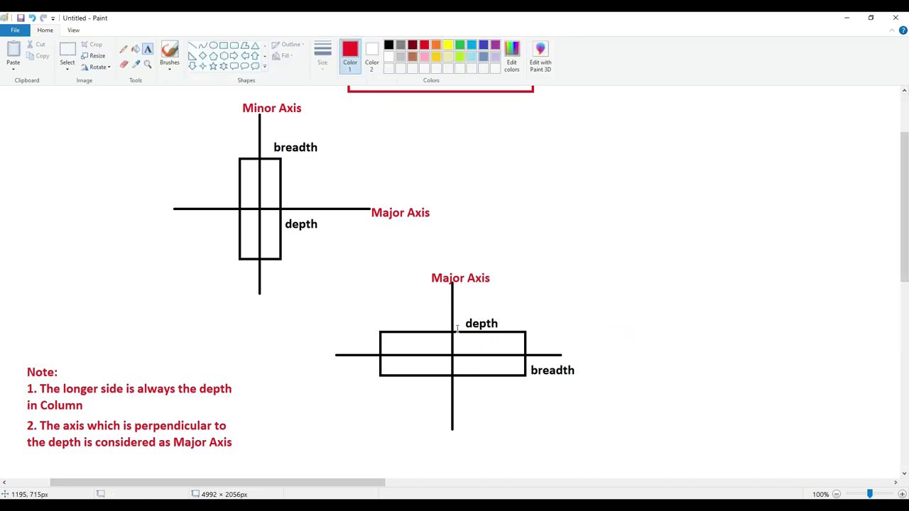
Add a red "Minor Axis" label at the right end of the horizontal rectangle's horizontal centre line, aligned with the line.
click(574, 348)
text(Mni)
key(BackSpace)
text(inor Axis)
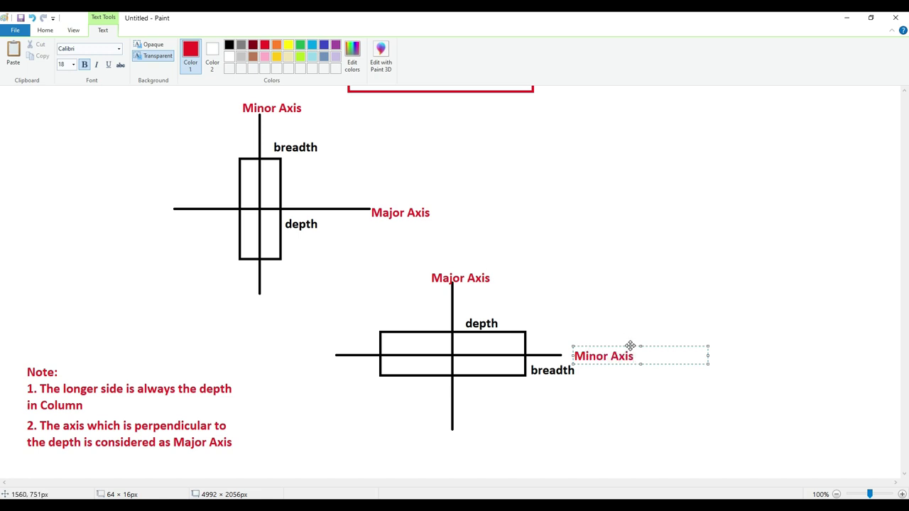
drag(630, 346, 622, 343)
click(637, 322)
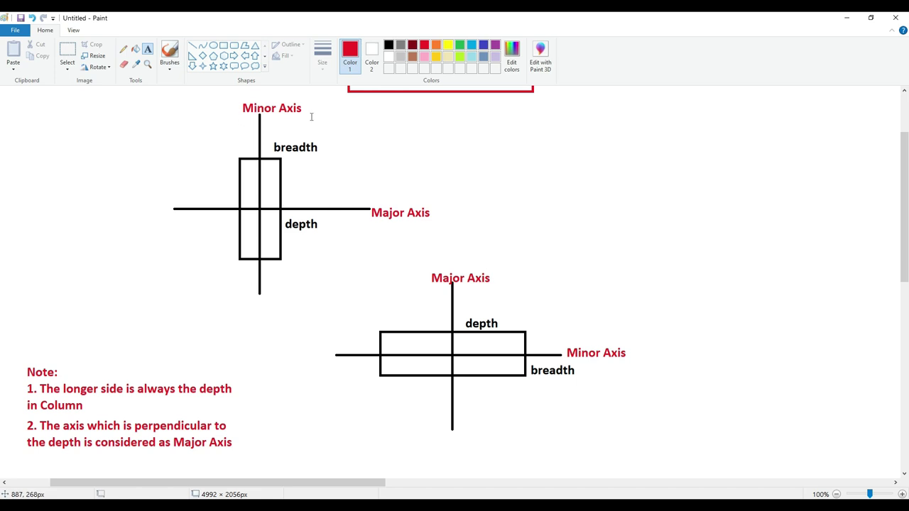
Add a red third note reading "3. The column should be oriented in such a way that the axis of bending is MAJOR AXIS".
scroll(255, 276, down, 3)
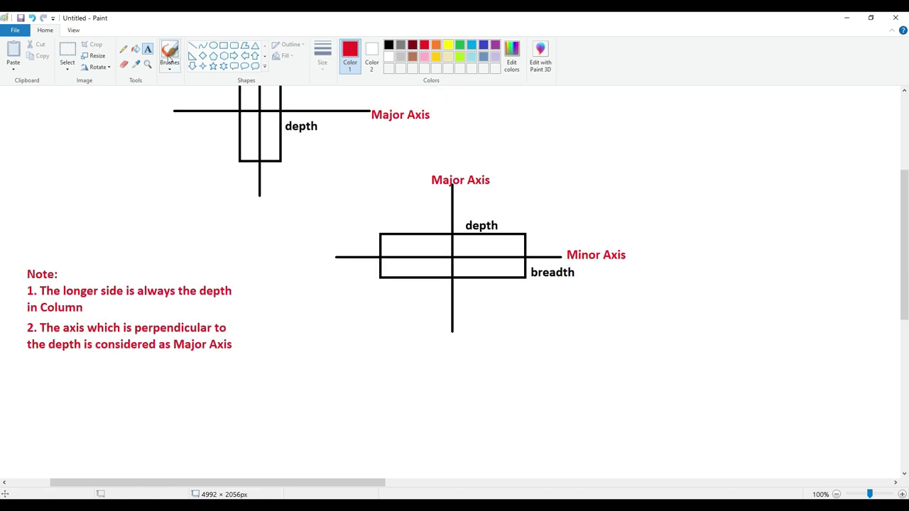
drag(26, 355, 199, 426)
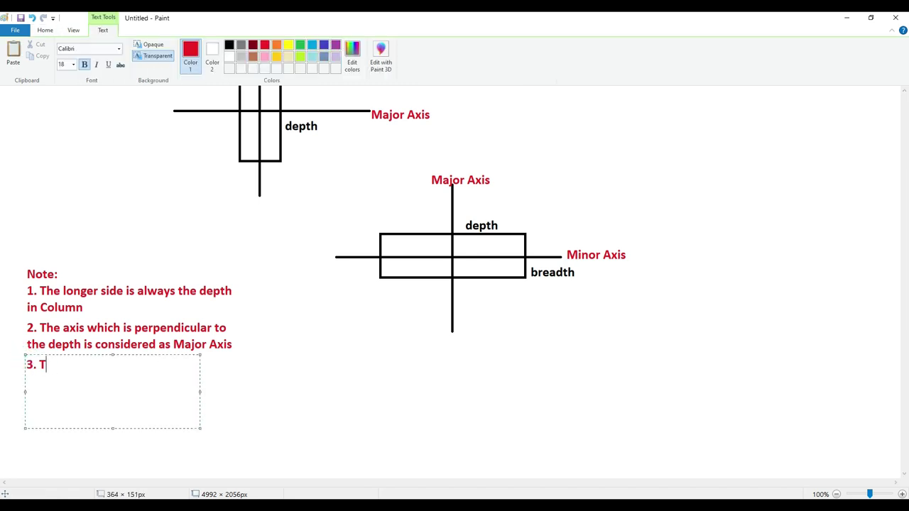
text(3. The column sho)
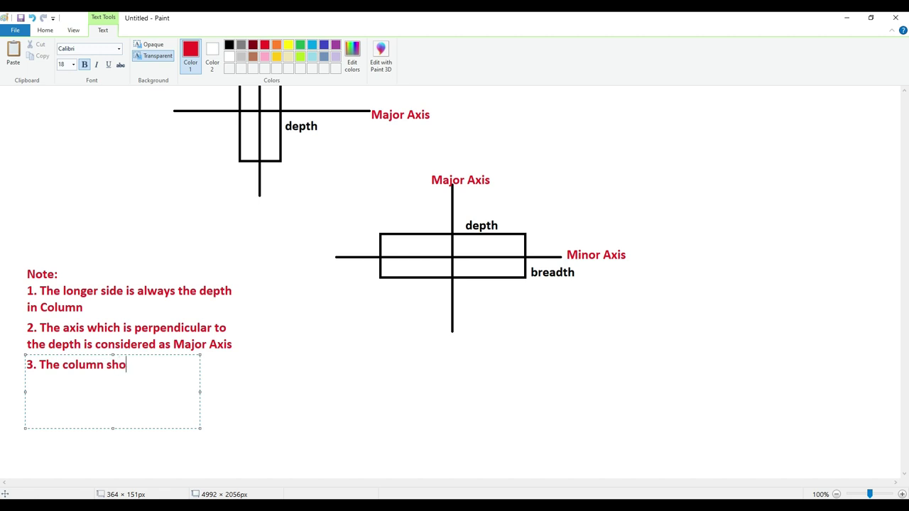
text(uld be oriented )
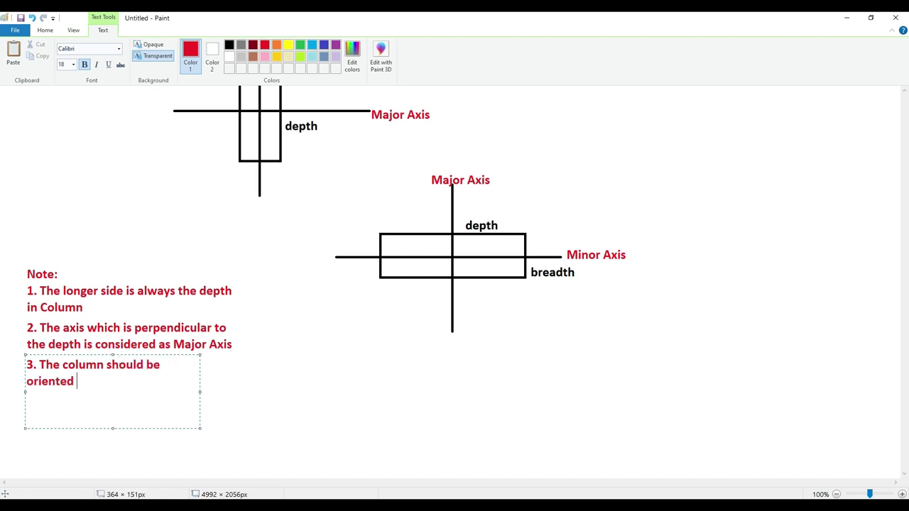
text(in such a way tha)
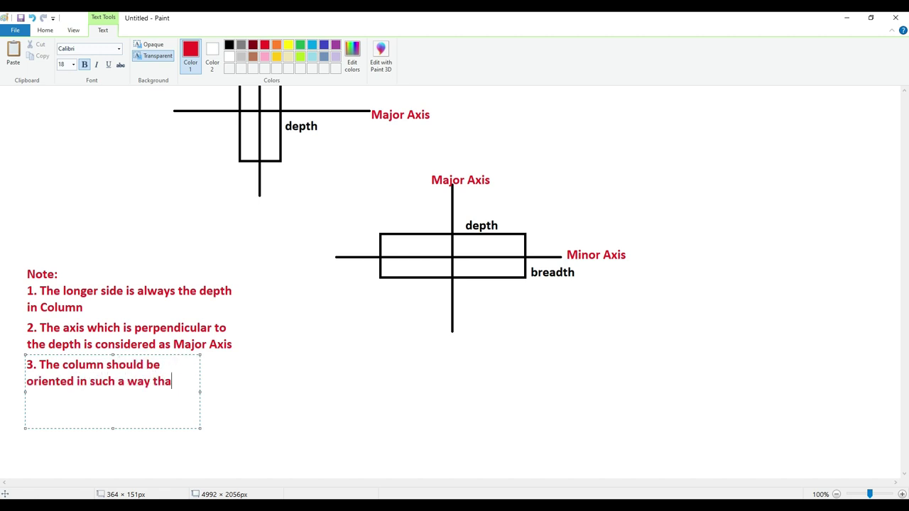
text(t the axis of bending is major axi)
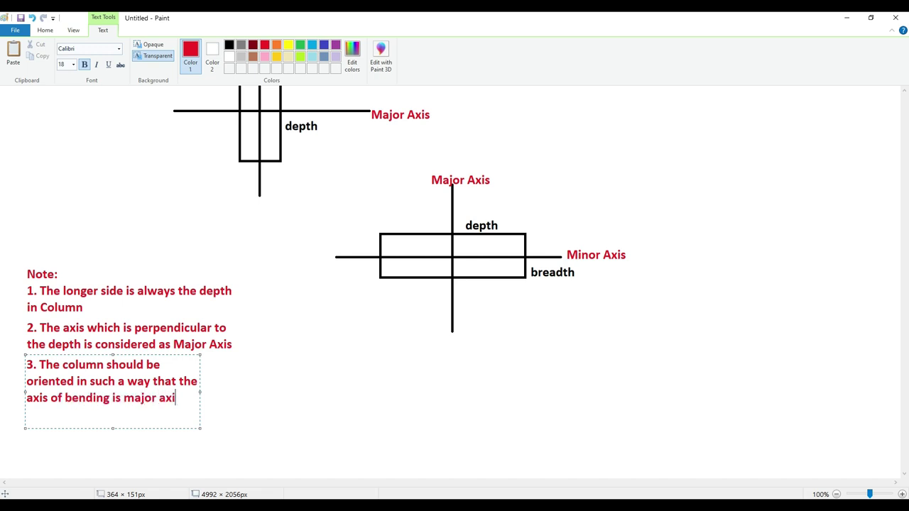
key(BackSpace)
key(BackSpace)
key(BackSpace)
key(BackSpace)
key(BackSpace)
text(MAJOR)
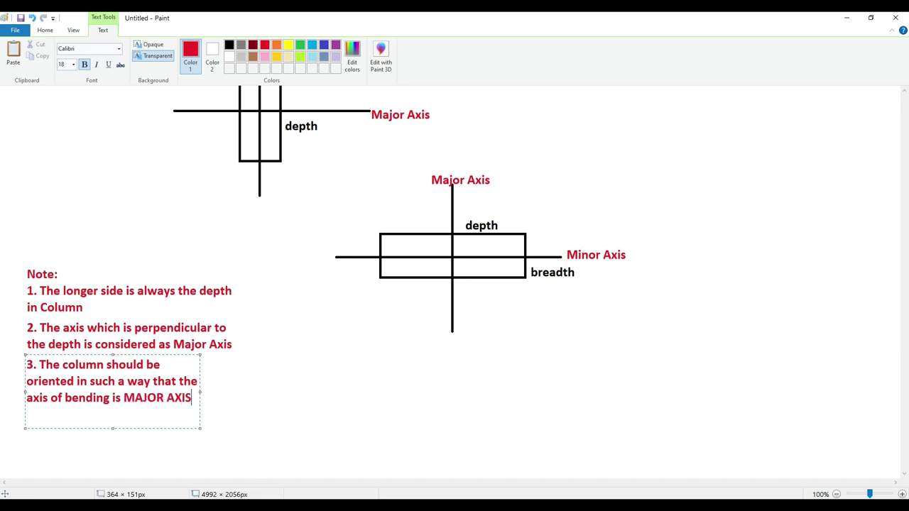
drag(200, 390, 234, 389)
click(284, 366)
Draw red curved marks across the upright rectangle's axis ends, about 22 × 56 px by Major Axis and 68 × 17 px by Minor Axis.
scroll(275, 375, up, 3)
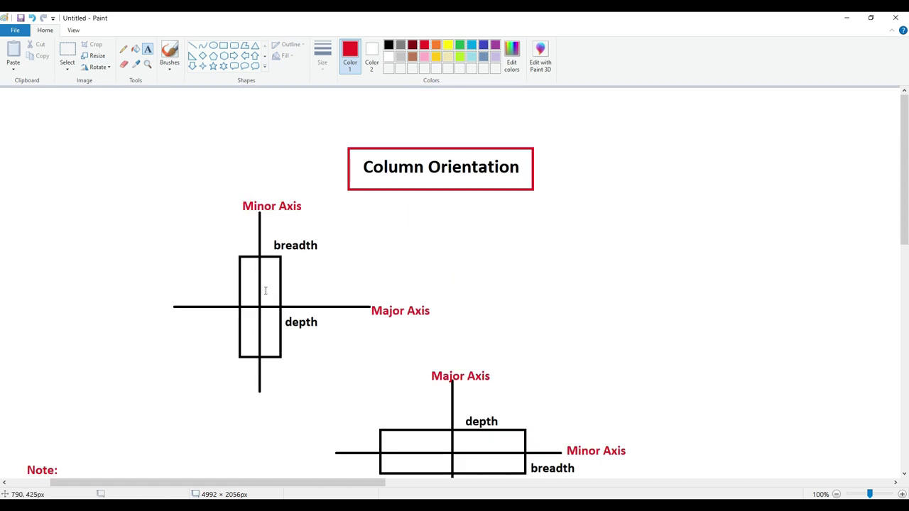
scroll(265, 291, down, 1)
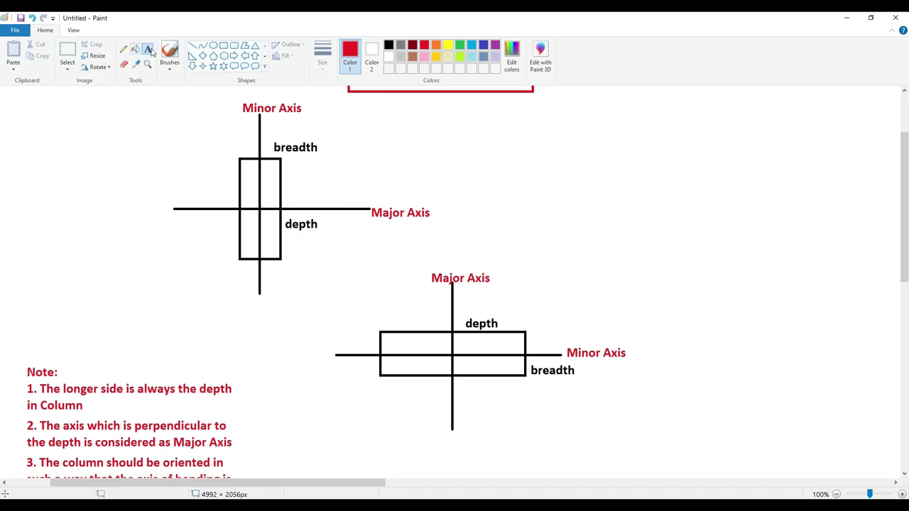
click(194, 45)
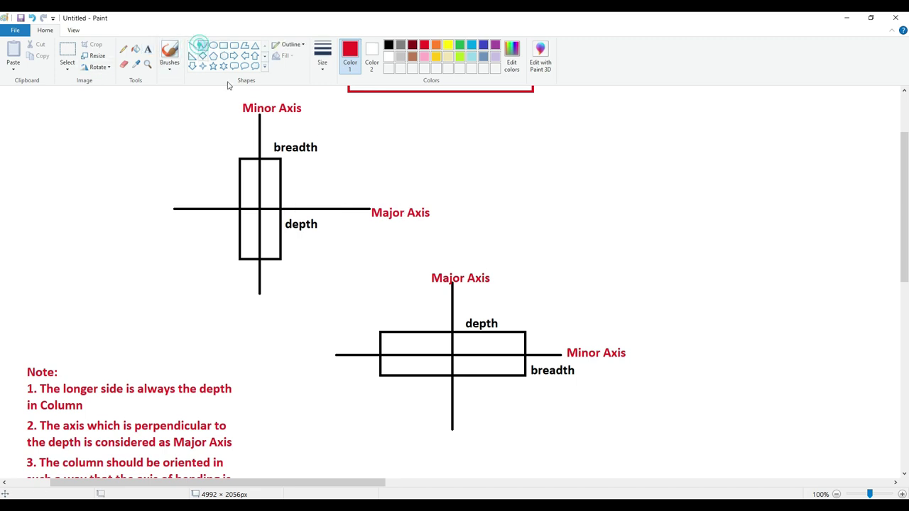
mouse_move(351, 197)
mouse_down()
mouse_move(351, 220)
mouse_move(362, 207)
mouse_up()
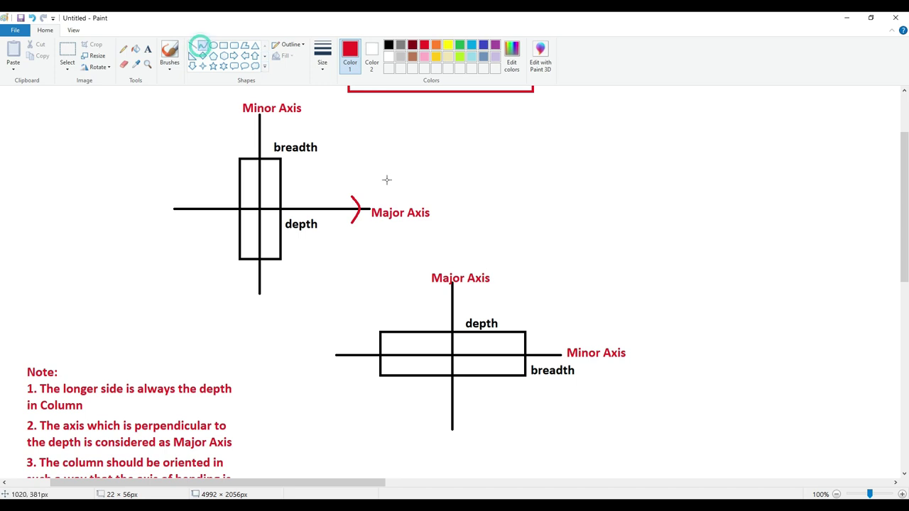
mouse_move(251, 123)
mouse_down()
mouse_move(275, 126)
mouse_move(259, 117)
mouse_up()
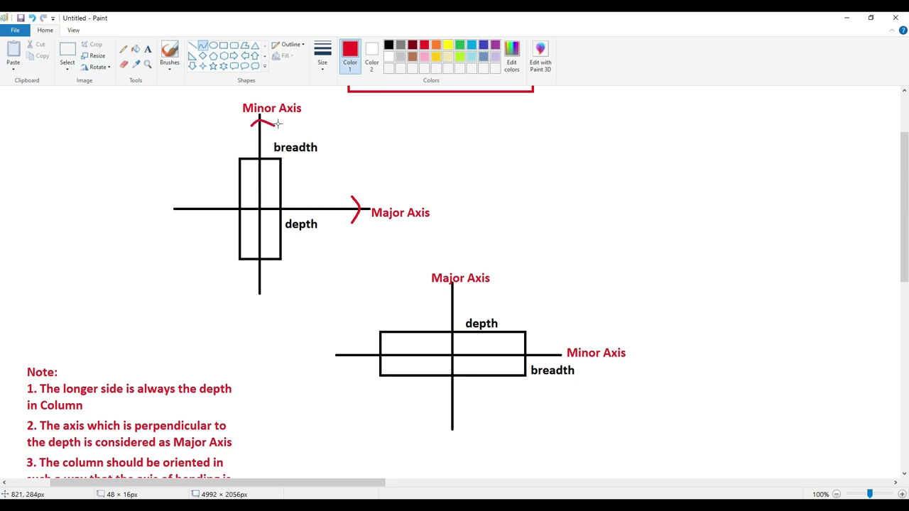
click(192, 45)
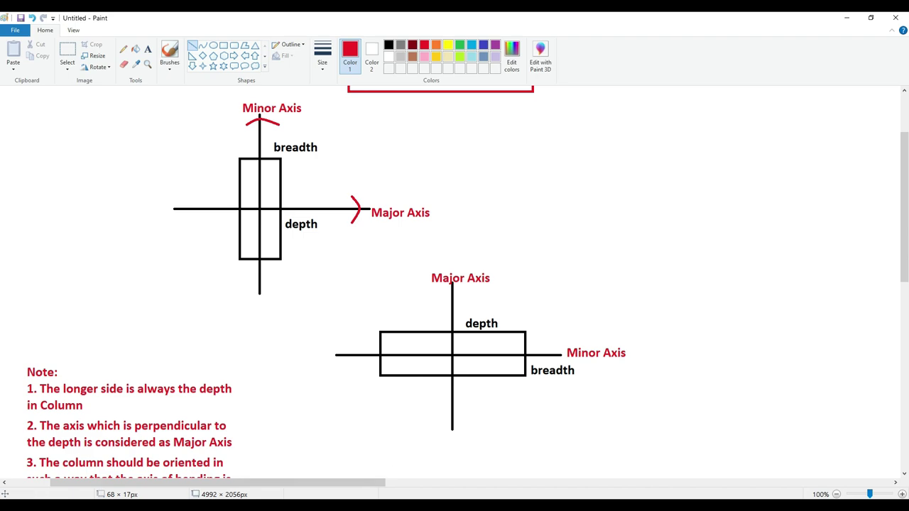
Switch to the SketchUp column orientation model and examine the first red-beam frame and its columns from the front and above.
click(365, 426)
scroll(250, 278, down, 1)
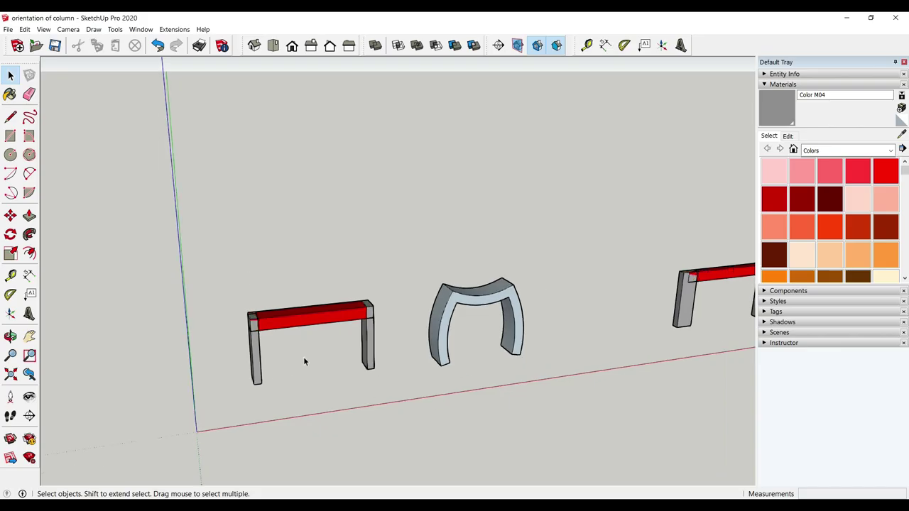
scroll(199, 324, down, 2)
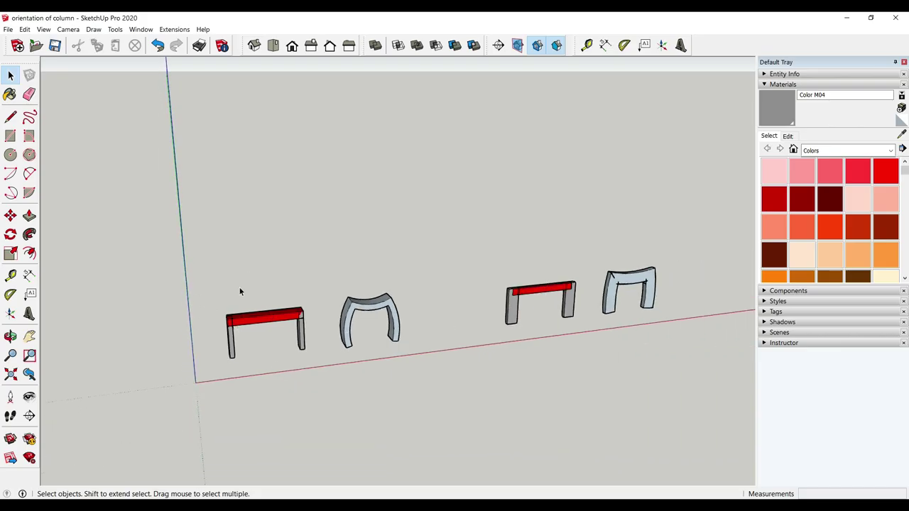
middle_drag(320, 353, 298, 318)
scroll(237, 345, up, 5)
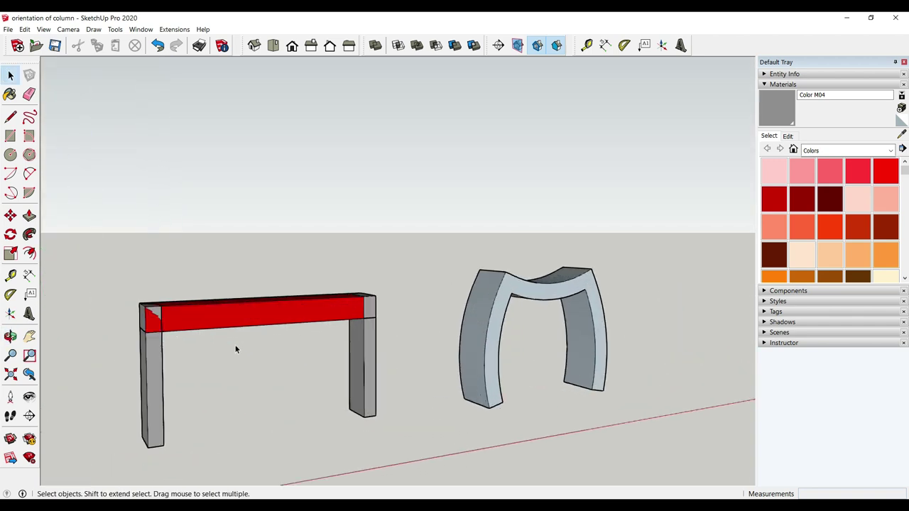
scroll(237, 348, up, 1)
key(o)
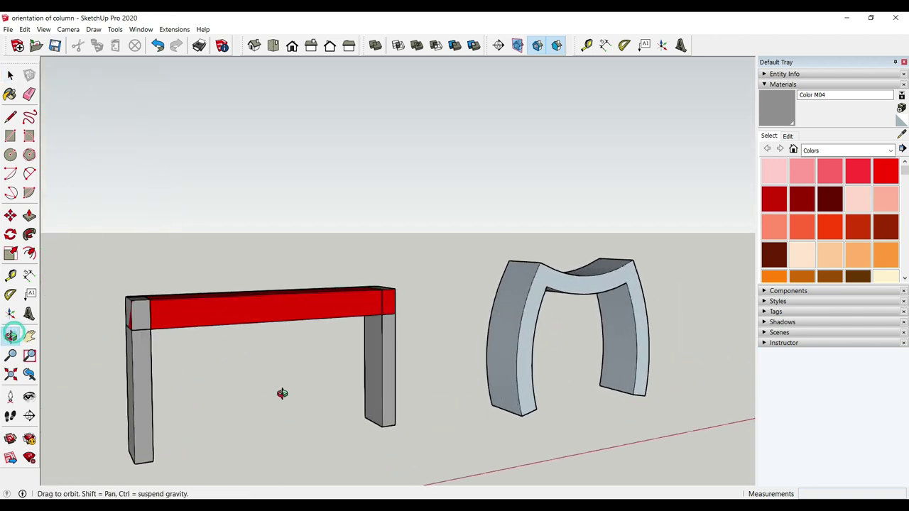
drag(282, 391, 183, 448)
drag(146, 356, 156, 433)
scroll(114, 355, up, 3)
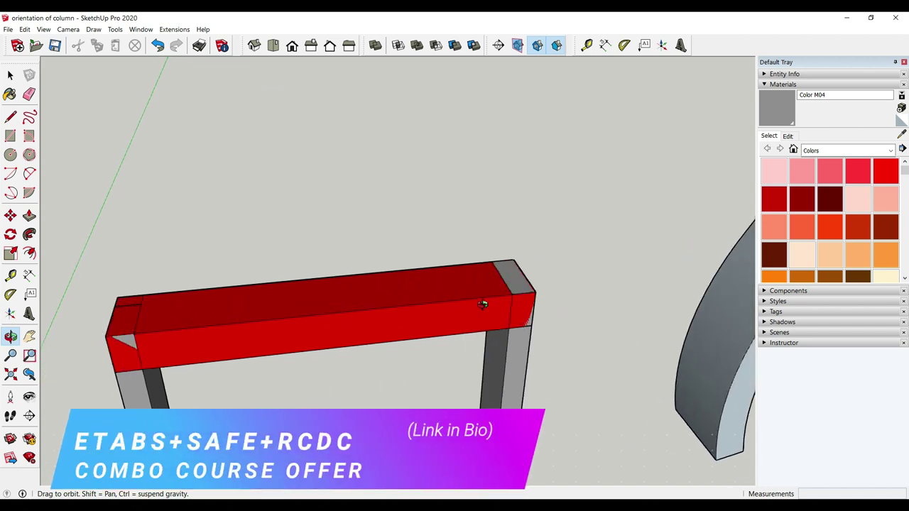
Examine the bent shape of the first frame beside the straight one and compare it with the second pair of frames.
click(29, 337)
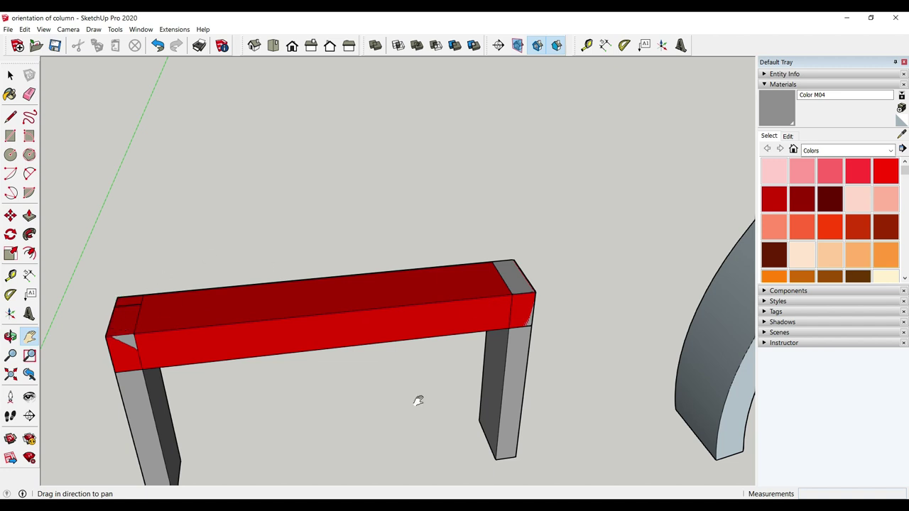
scroll(317, 321, down, 3)
drag(570, 382, 346, 371)
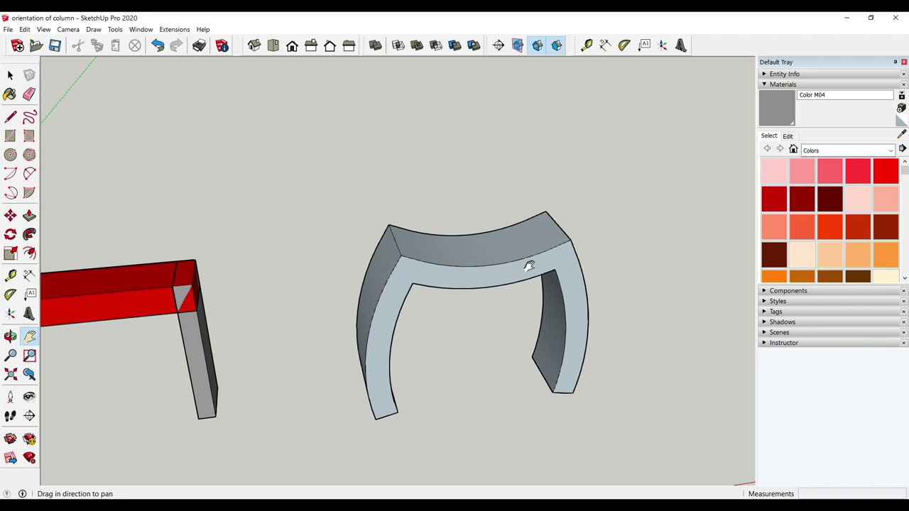
scroll(385, 305, down, 1)
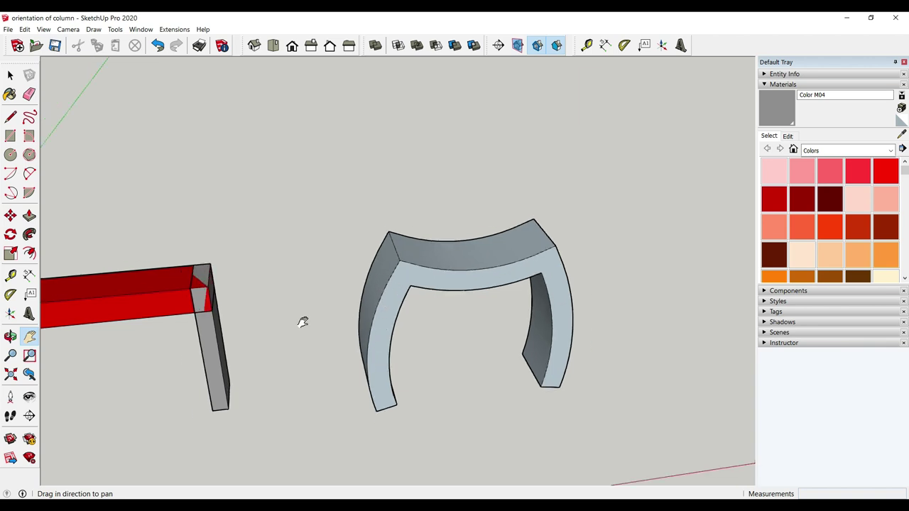
scroll(303, 322, down, 3)
middle_drag(303, 322, 527, 304)
scroll(183, 300, down, 2)
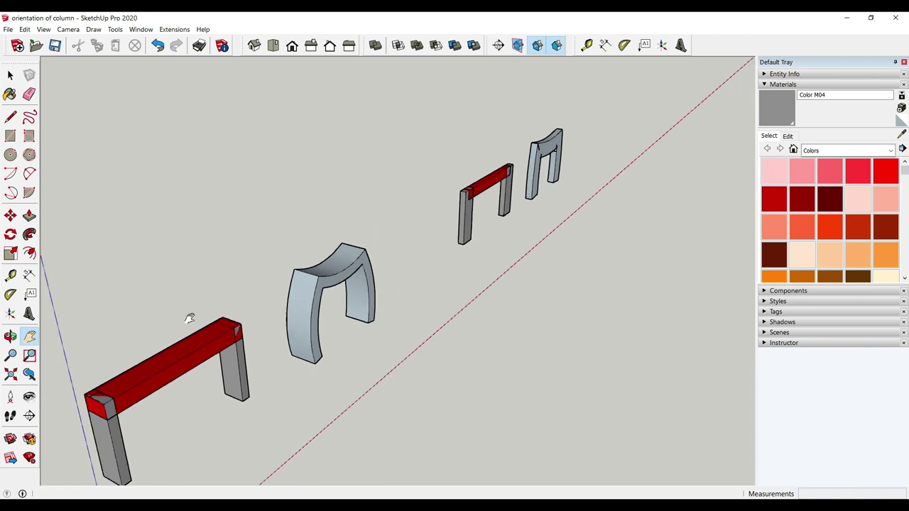
Dimension the front top edge of the near column on the first red-beam frame, placing the dimension above the column.
click(10, 336)
drag(116, 442, 52, 317)
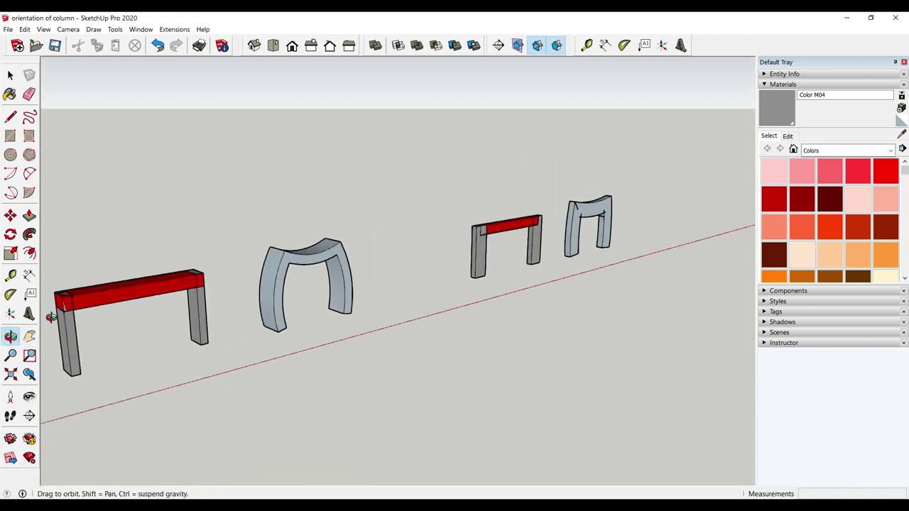
scroll(51, 318, up, 8)
click(29, 275)
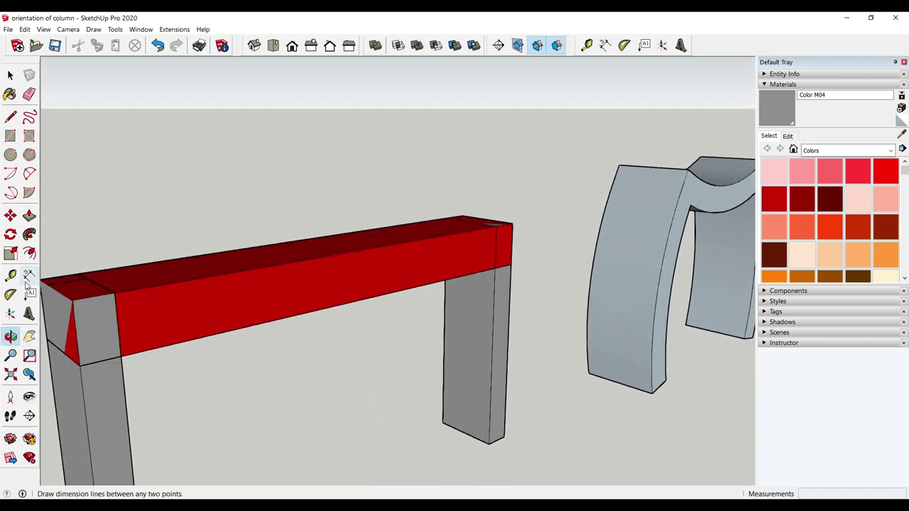
click(72, 300)
click(115, 291)
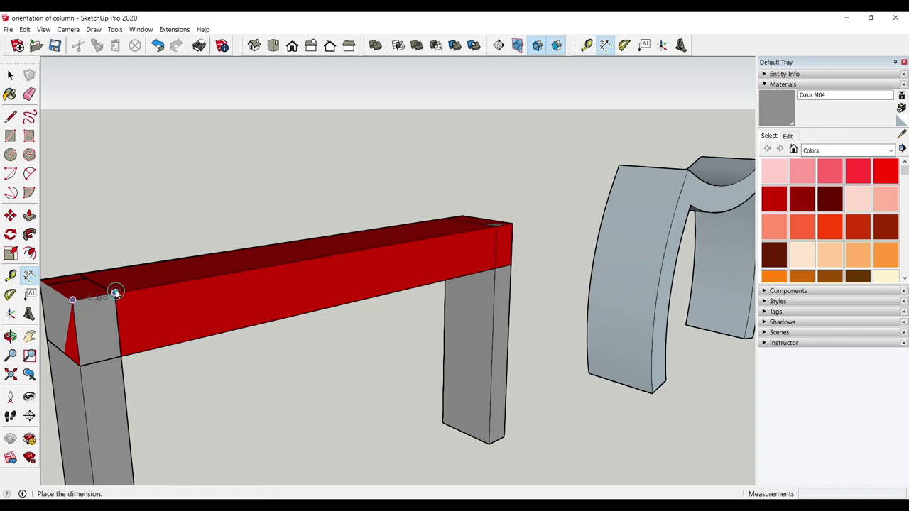
click(90, 236)
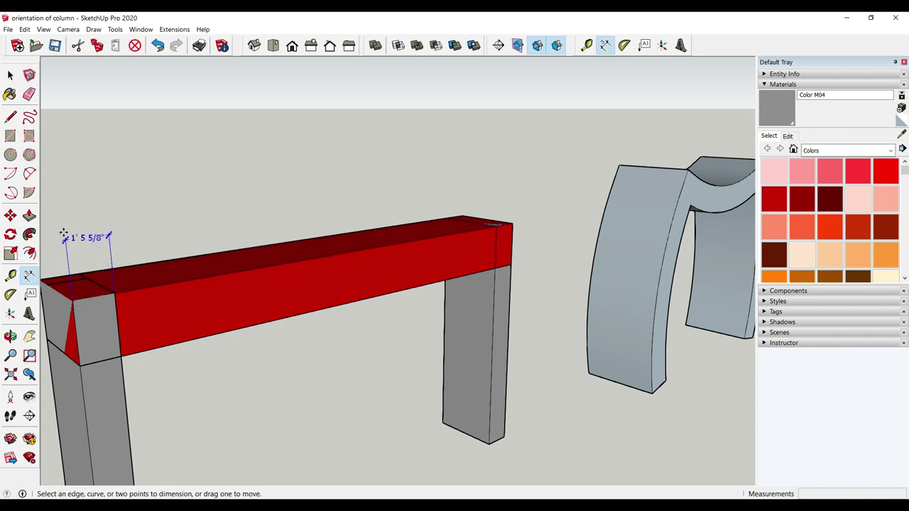
Dimension the front top edge of the near column on the second red-beam frame, placing the dimension above the column.
scroll(129, 281, down, 5)
click(176, 328)
click(30, 337)
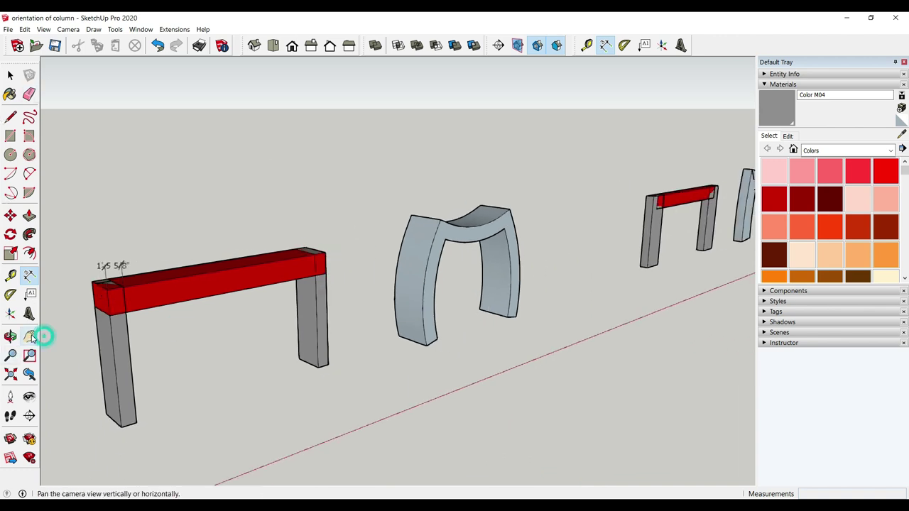
scroll(448, 348, down, 1)
drag(449, 349, 408, 373)
scroll(290, 341, up, 6)
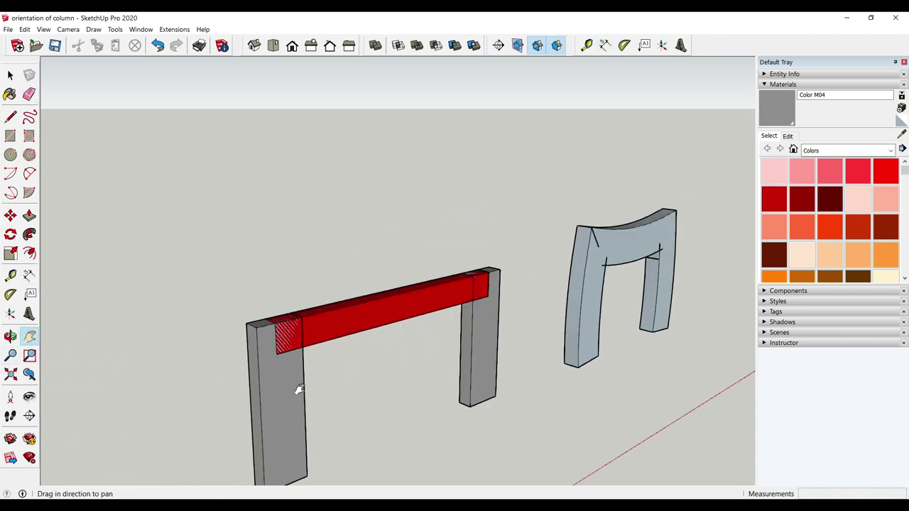
scroll(300, 390, up, 2)
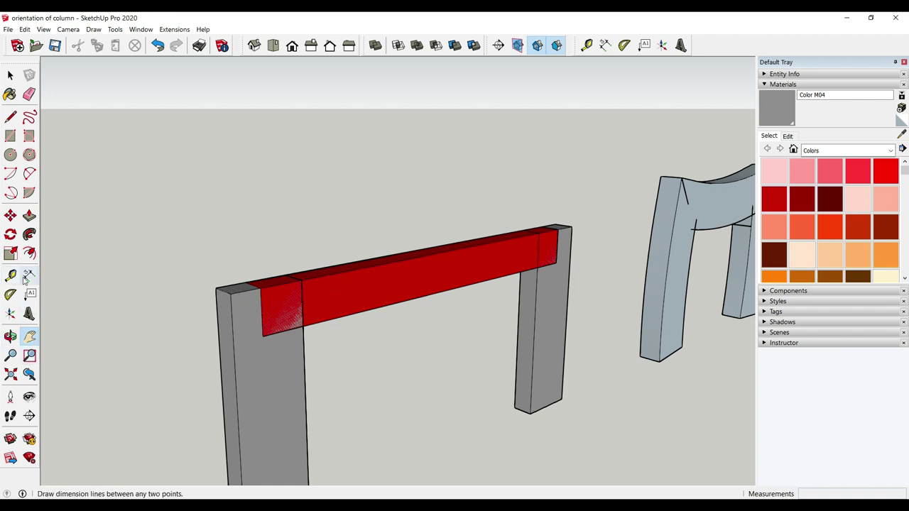
click(28, 276)
click(231, 294)
click(300, 277)
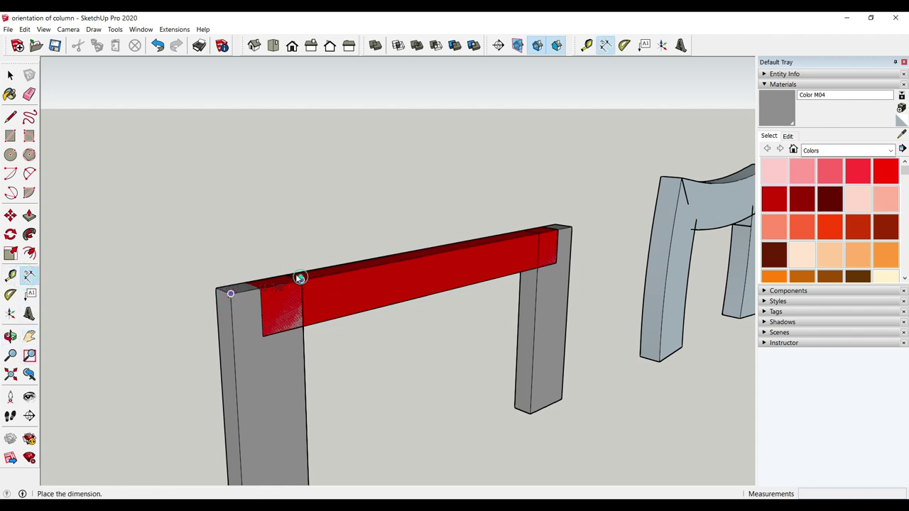
click(283, 238)
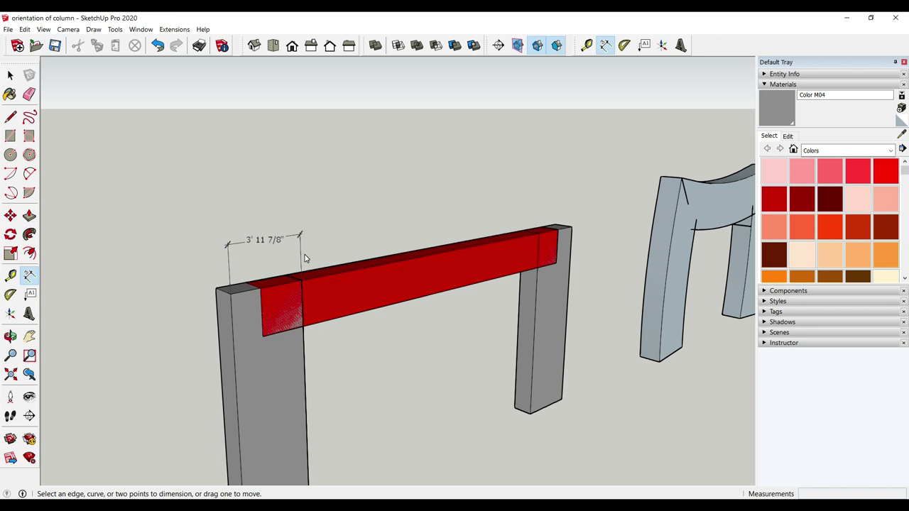
Examine the dimensioned second frame beside its bent shape from above, and view all the frames together.
scroll(170, 280, down, 3)
click(10, 335)
drag(298, 426, 255, 384)
scroll(254, 384, down, 2)
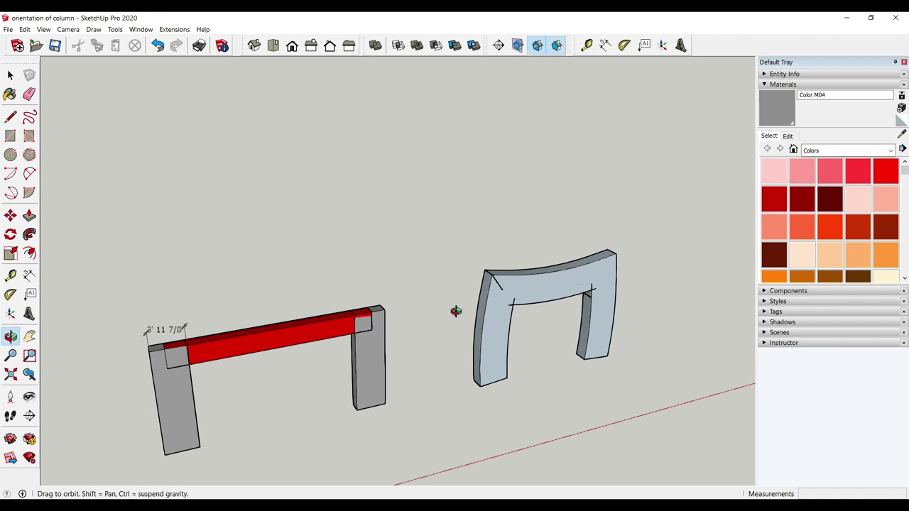
scroll(456, 311, down, 1)
scroll(284, 355, down, 2)
scroll(204, 374, down, 2)
scroll(160, 379, down, 2)
scroll(148, 384, down, 2)
scroll(147, 390, down, 2)
Compare the dimensioned near column of the first frame and its bent shape with those of the second frame.
scroll(54, 419, up, 8)
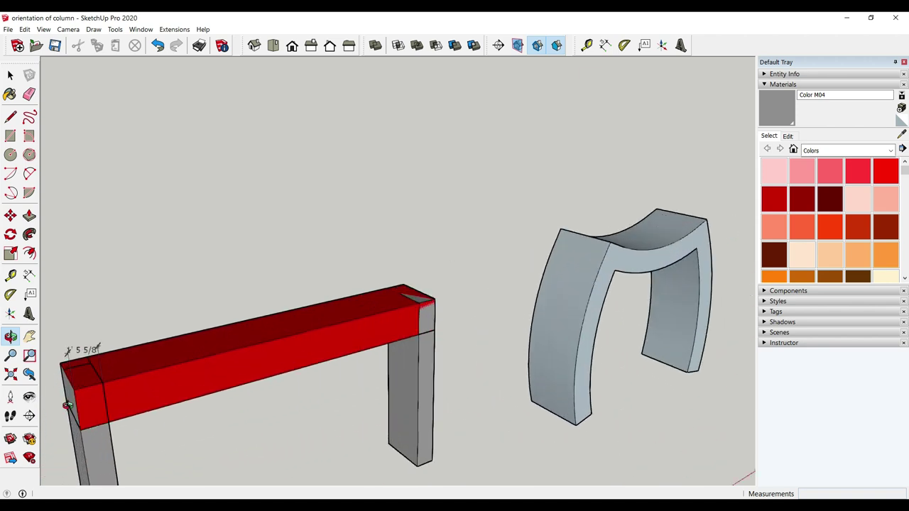
scroll(234, 334, down, 2)
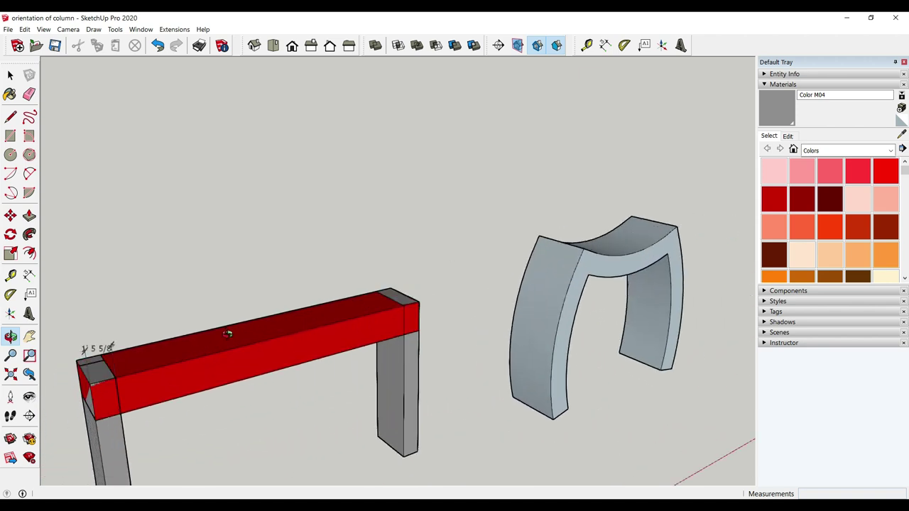
click(29, 336)
drag(324, 395, 459, 360)
scroll(459, 360, up, 1)
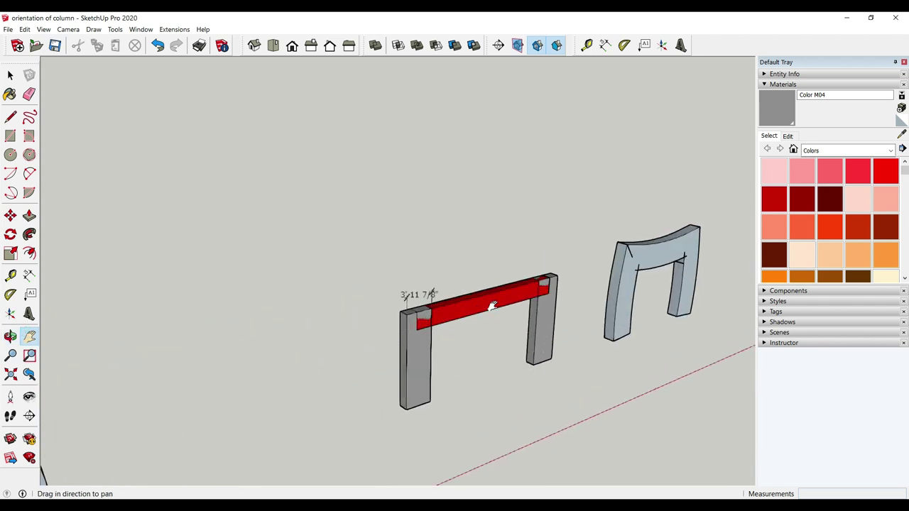
scroll(448, 287, down, 1)
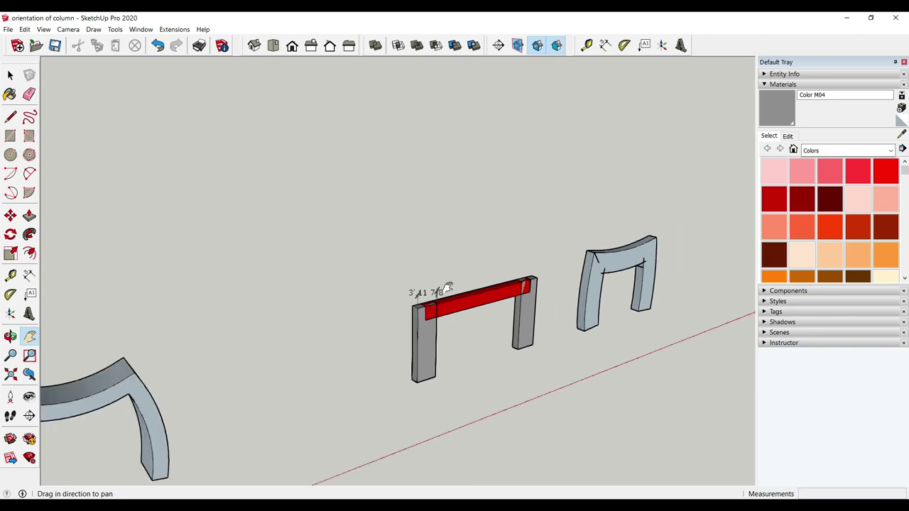
scroll(415, 304, down, 1)
scroll(329, 420, down, 1)
Switch to Paint and start a red note headed "Note:" in a 366 × 205 px text box beyond the horizontal column diagram.
key(alt+Tab)
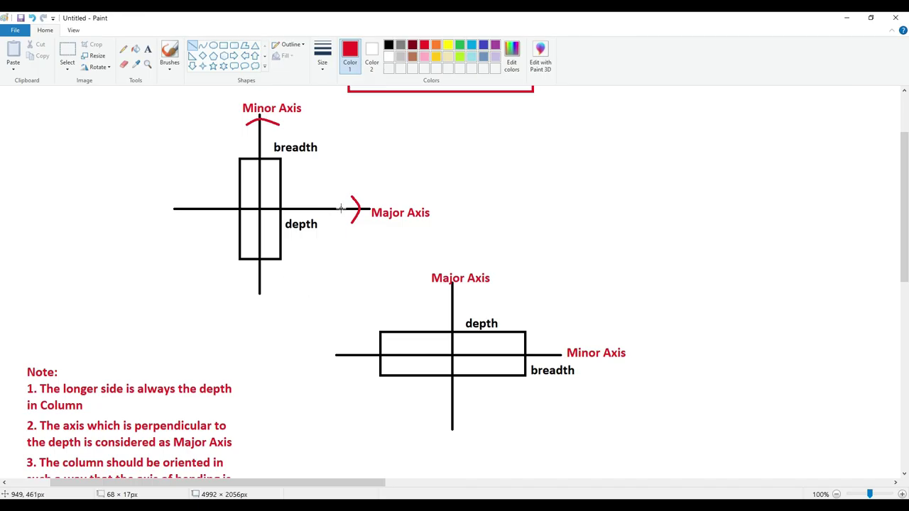
scroll(234, 257, down, 3)
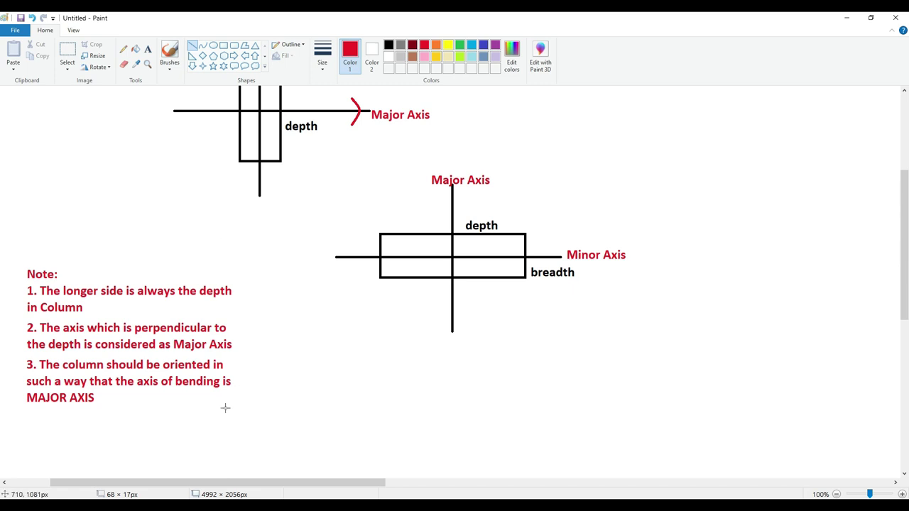
drag(246, 483, 411, 485)
click(147, 48)
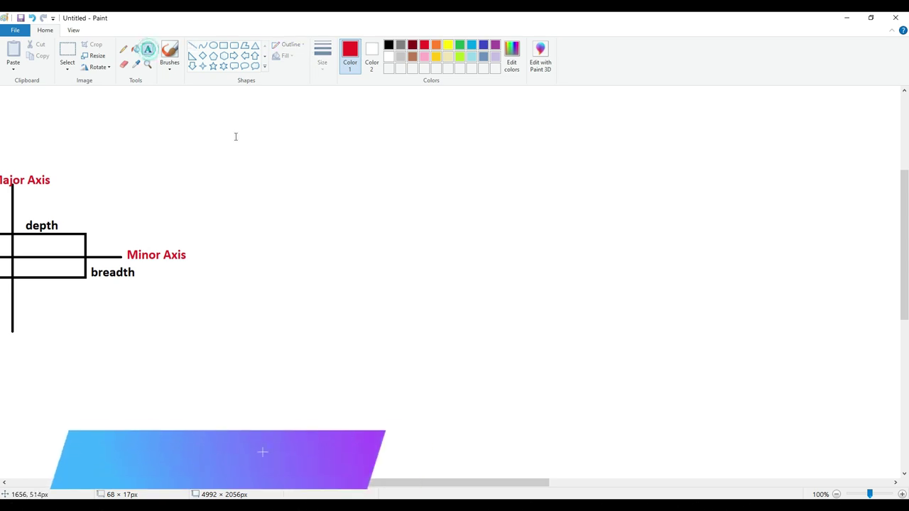
drag(235, 137, 410, 236)
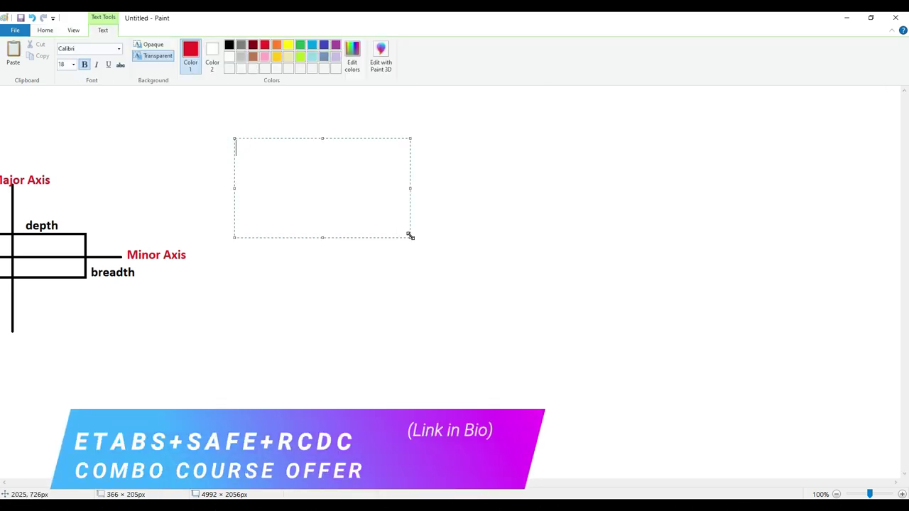
text(Note:)
key(Return)
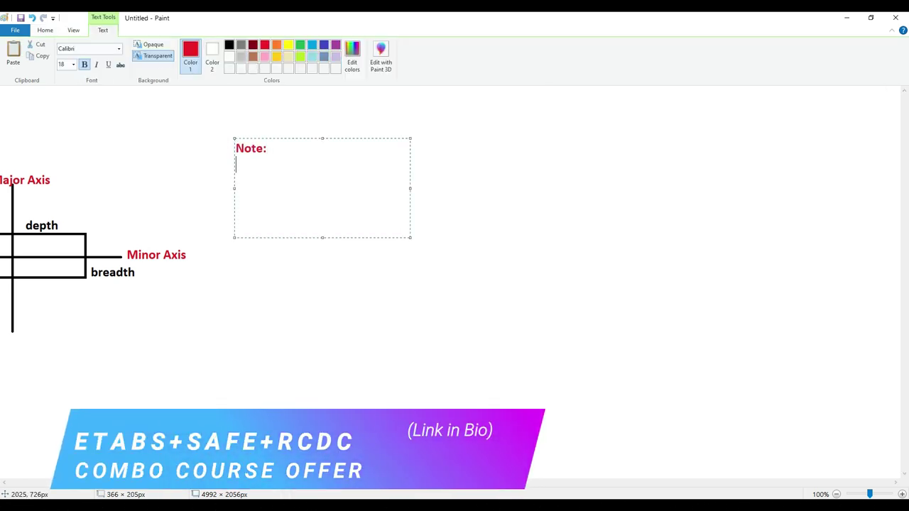
Write item 1 under the heading: "1. The shorter side of the column should be aligned along the longer side of the beam.".
text(1. The shot)
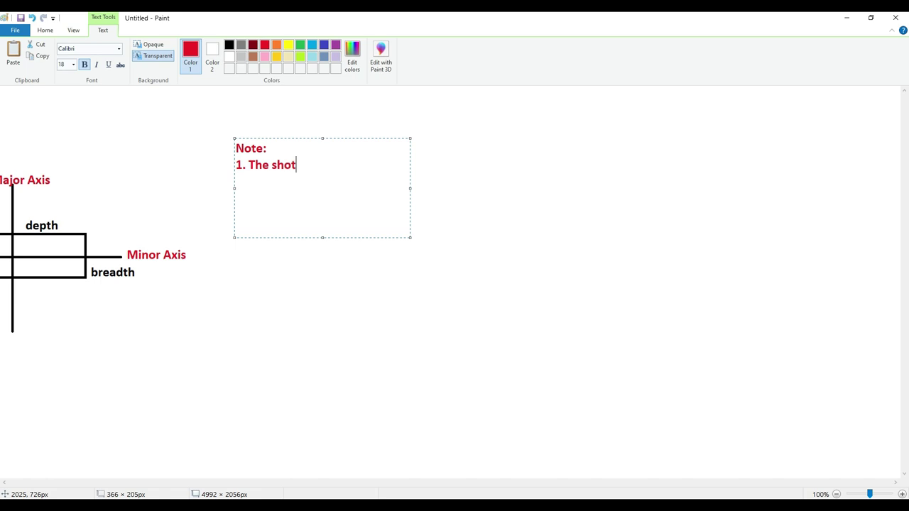
key(BackSpace)
text(rter side of the column should)
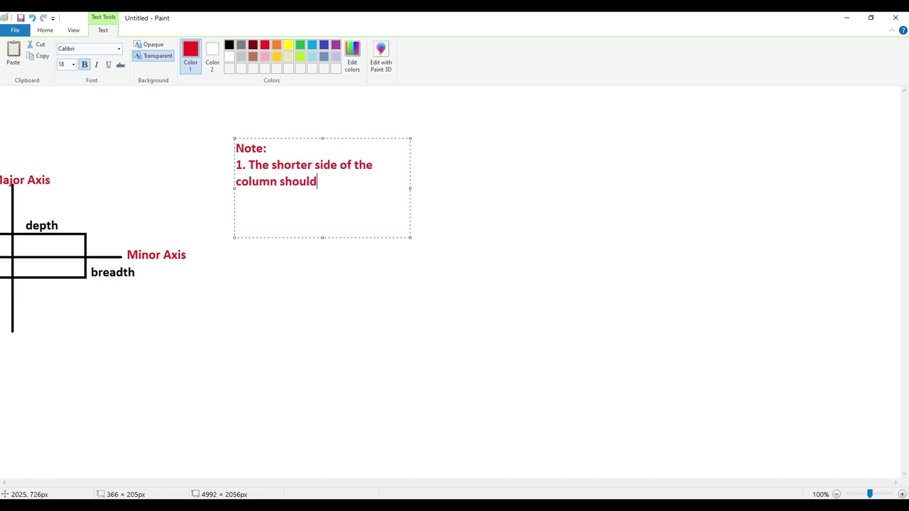
text( be aligned along the longer)
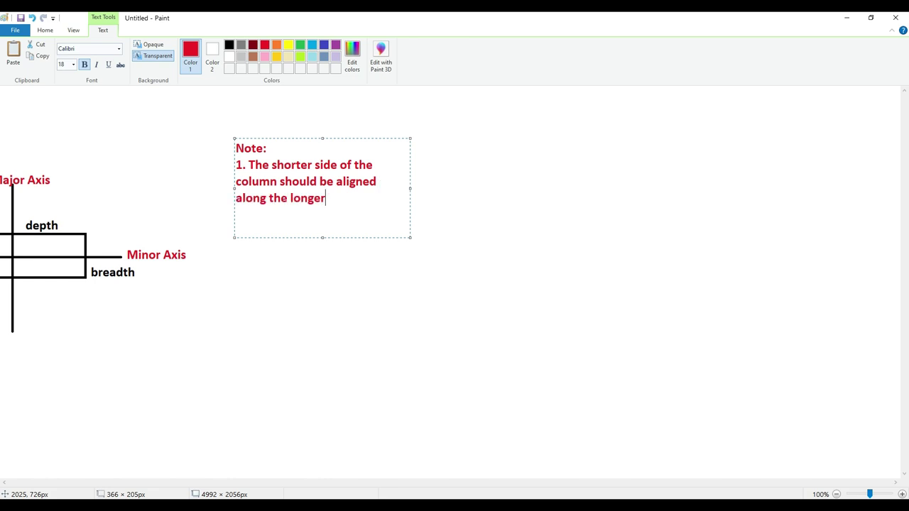
text( side of the beam.)
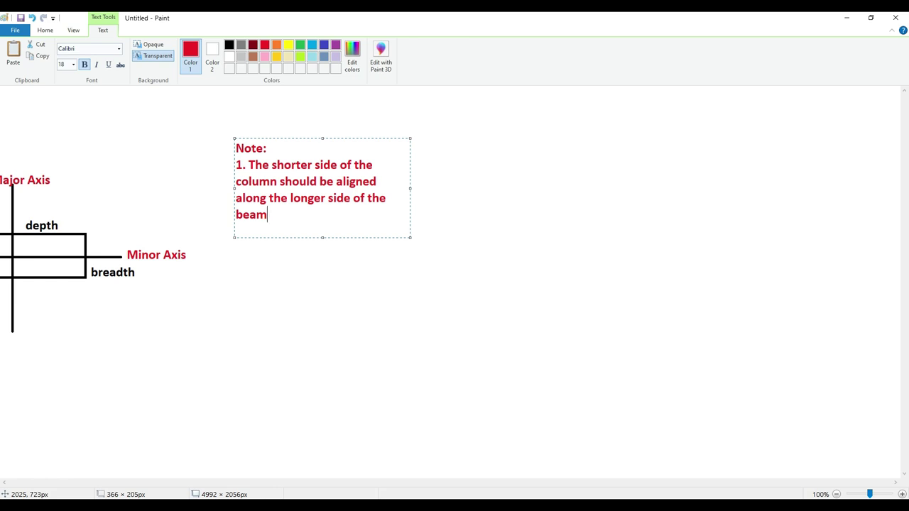
Reword the end of item 1 so that it reads "along the longer beam".
key(BackSpace)
key(BackSpace)
key(BackSpace)
key(BackSpace)
key(BackSpace)
key(BackSpace)
key(BackSpace)
key(BackSpace)
key(BackSpace)
key(BackSpace)
key(BackSpace)
key(BackSpace)
key(BackSpace)
text(beam)
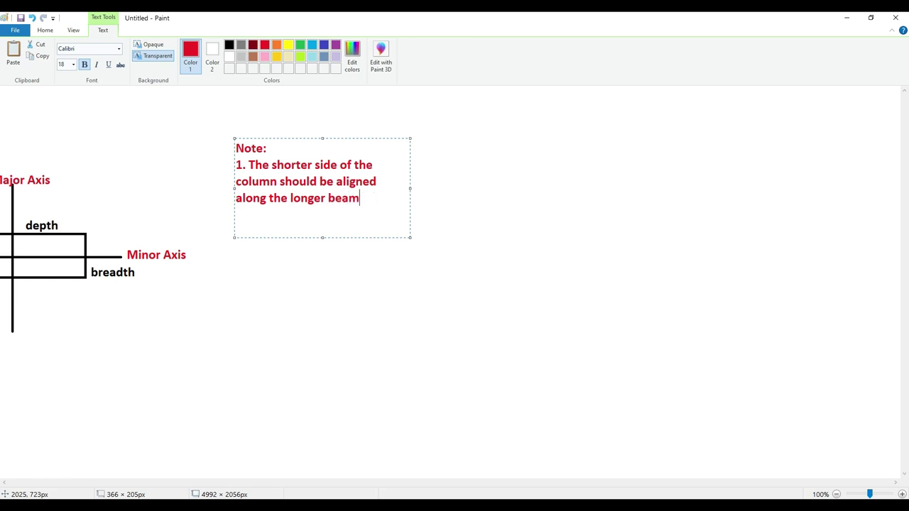
Colour the words "shorter side" and "longer beam" black in the new note and finish the text.
drag(337, 161, 272, 165)
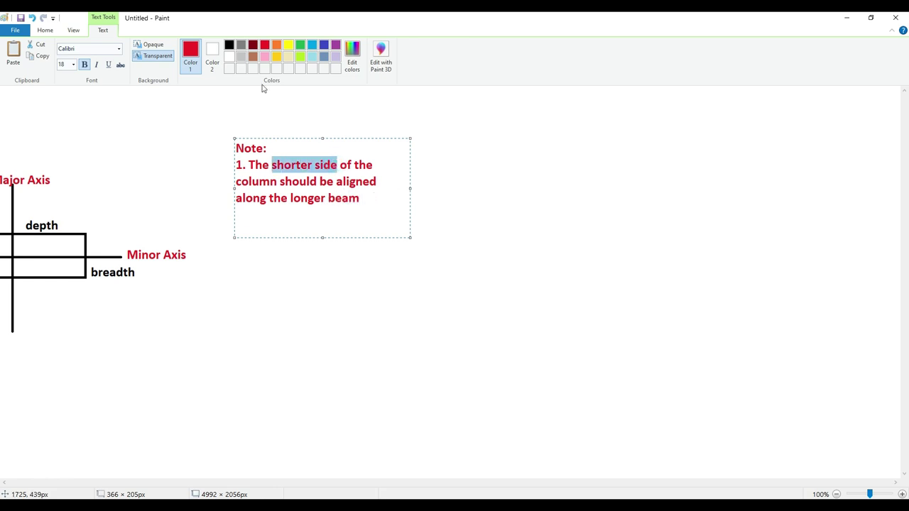
click(229, 44)
click(319, 177)
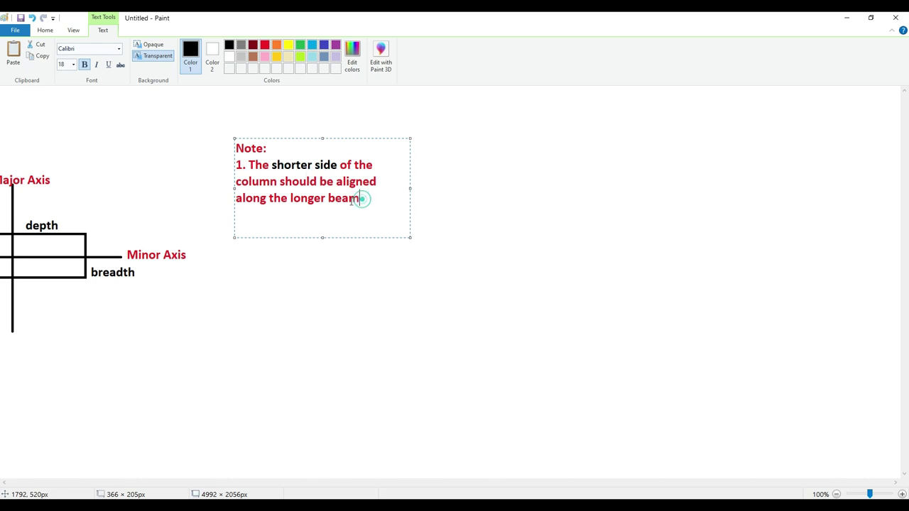
drag(360, 199, 290, 198)
click(230, 46)
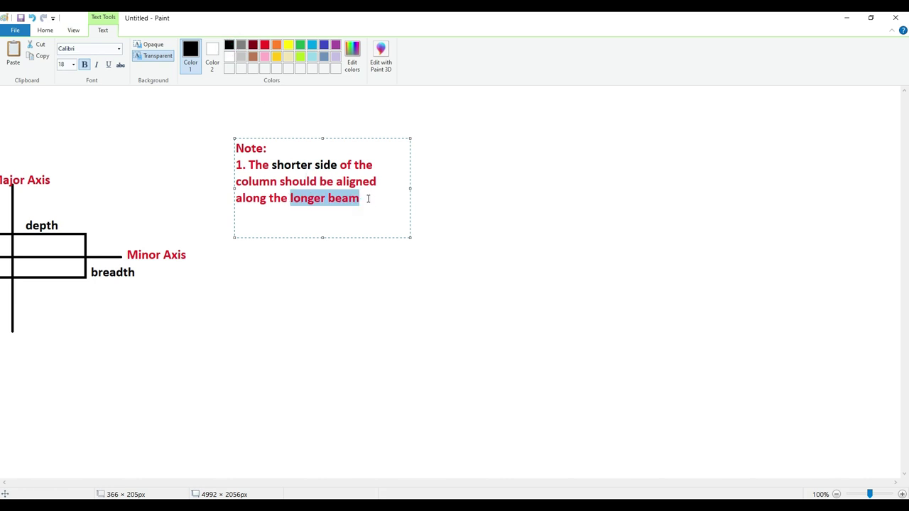
click(477, 208)
Sketch a black beam layout beside the new note: one horizontal line with vertical lines down from both ends and near its middle.
scroll(398, 483, left, 5)
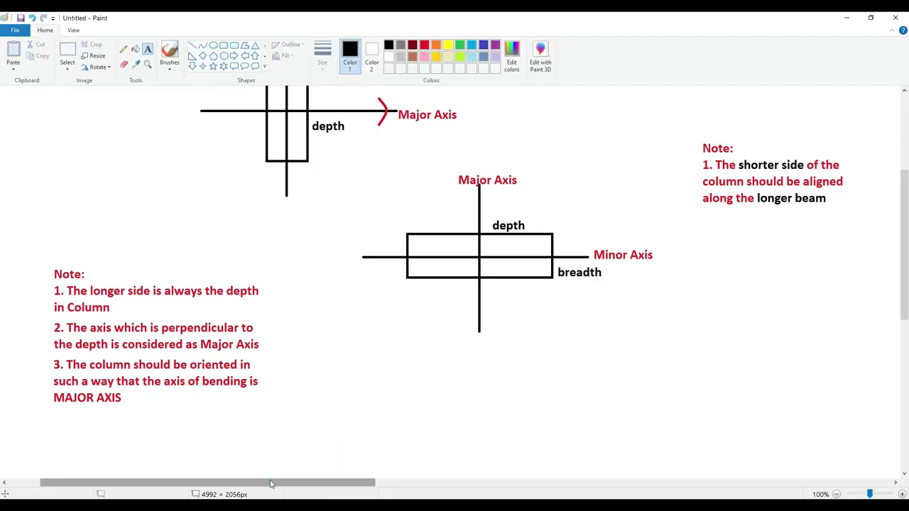
drag(270, 483, 401, 483)
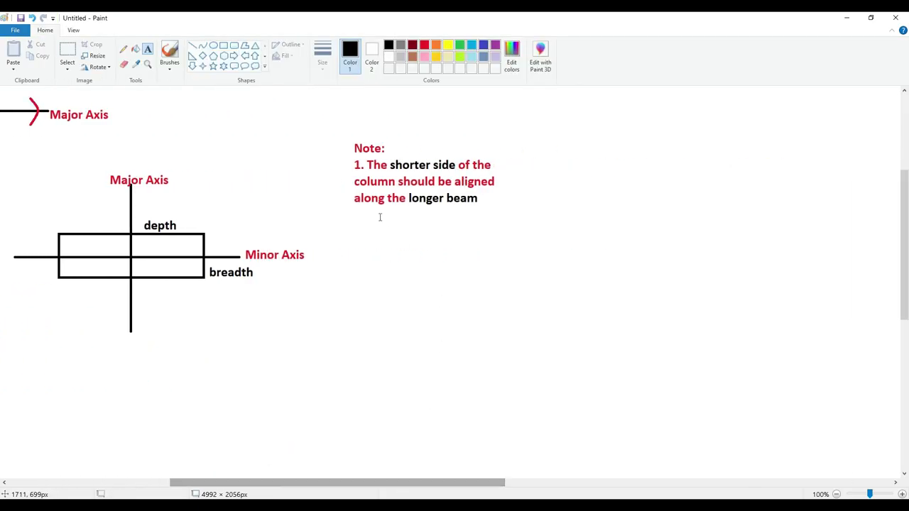
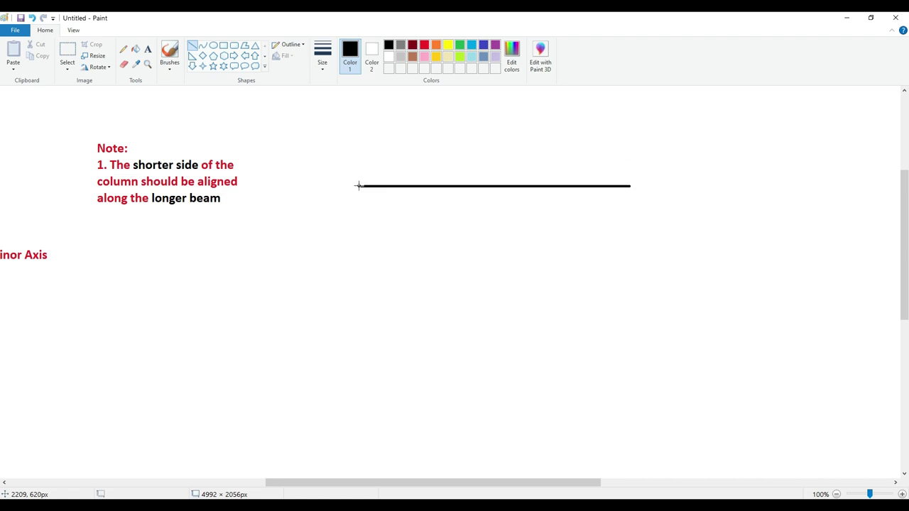
click(443, 268)
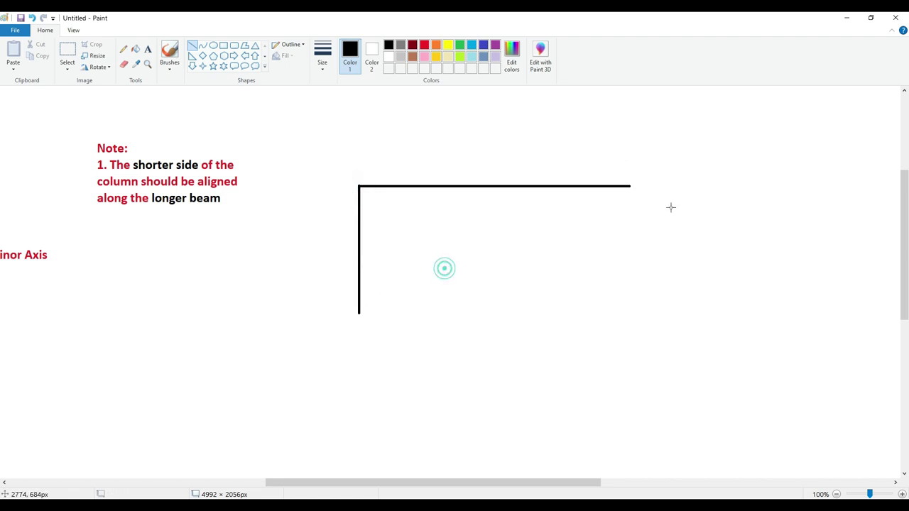
drag(629, 186, 630, 303)
click(702, 271)
drag(487, 186, 495, 294)
click(527, 243)
Draw small upright column rectangles, about 18 × 49 px, inside the two outer corners of the beam layout.
click(223, 44)
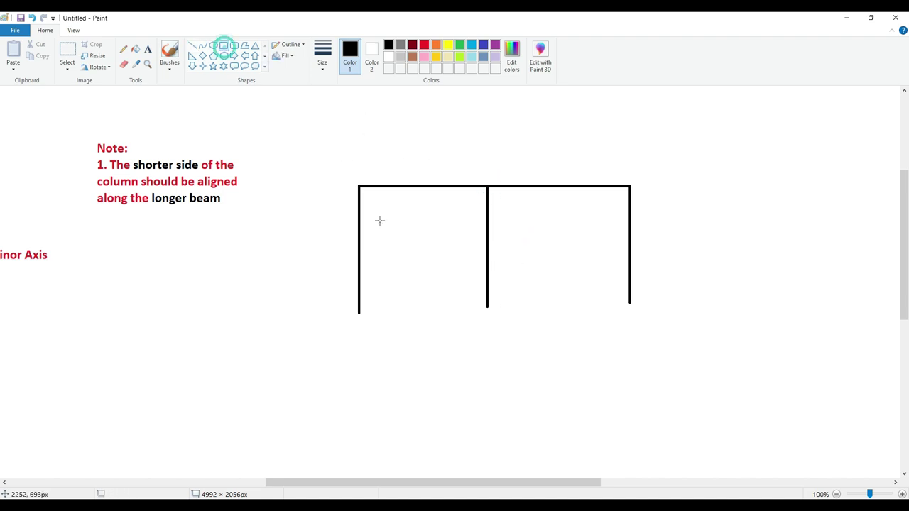
drag(359, 187, 368, 209)
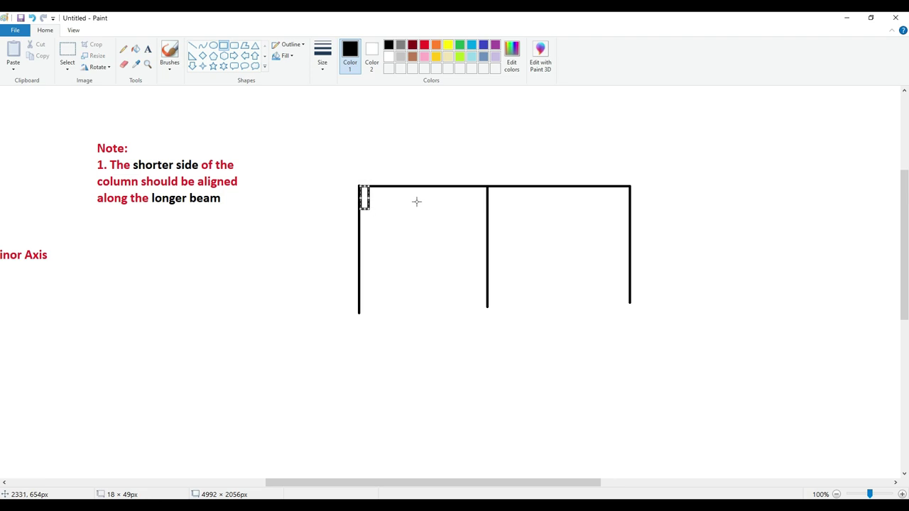
click(636, 200)
drag(628, 187, 620, 212)
click(692, 199)
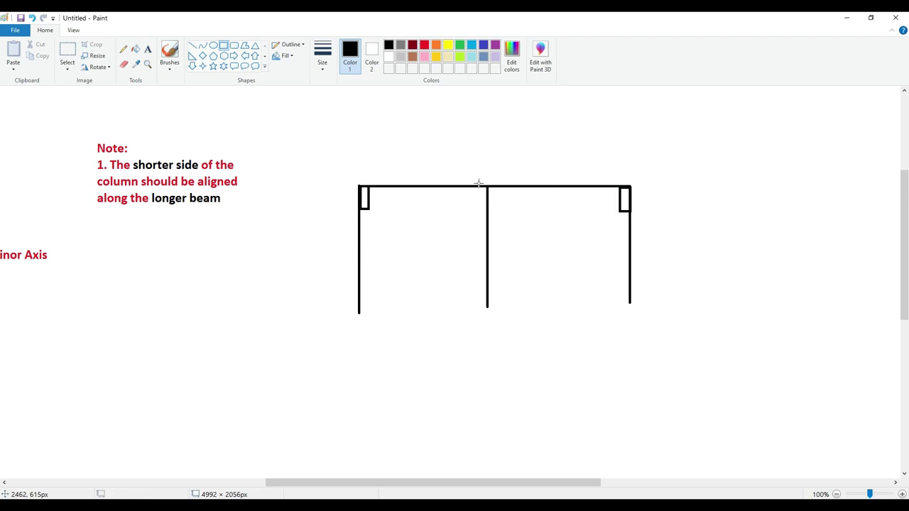
Try a flat column rectangle on the middle beam junction, undo it, and draw an upright one about 26 × 74 px instead.
drag(472, 179, 509, 192)
click(489, 176)
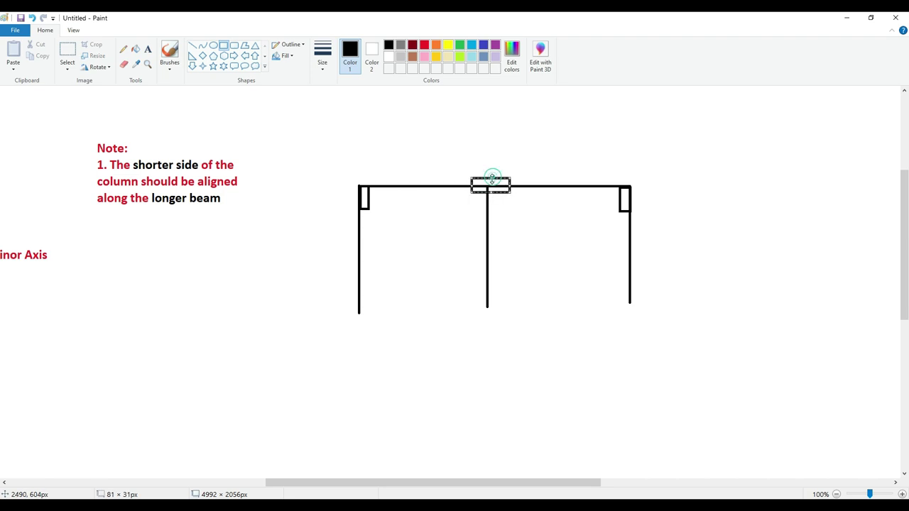
click(485, 163)
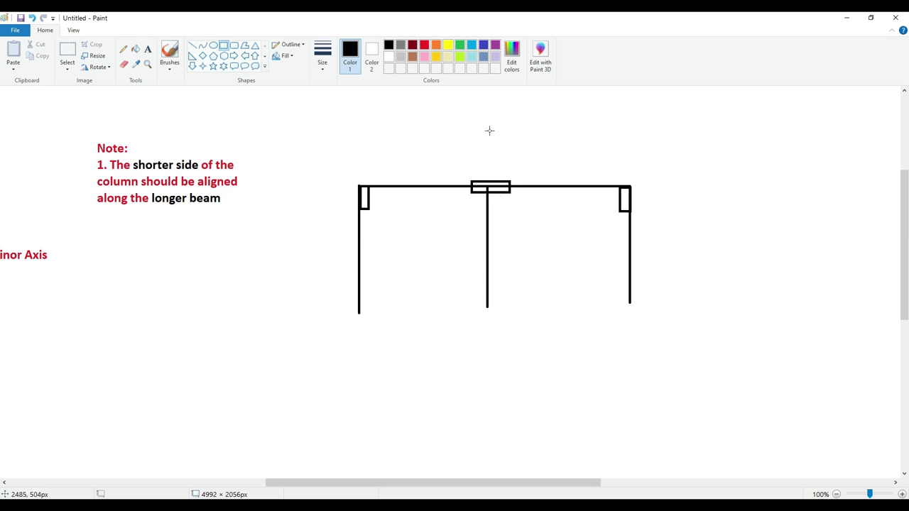
key(ctrl+z)
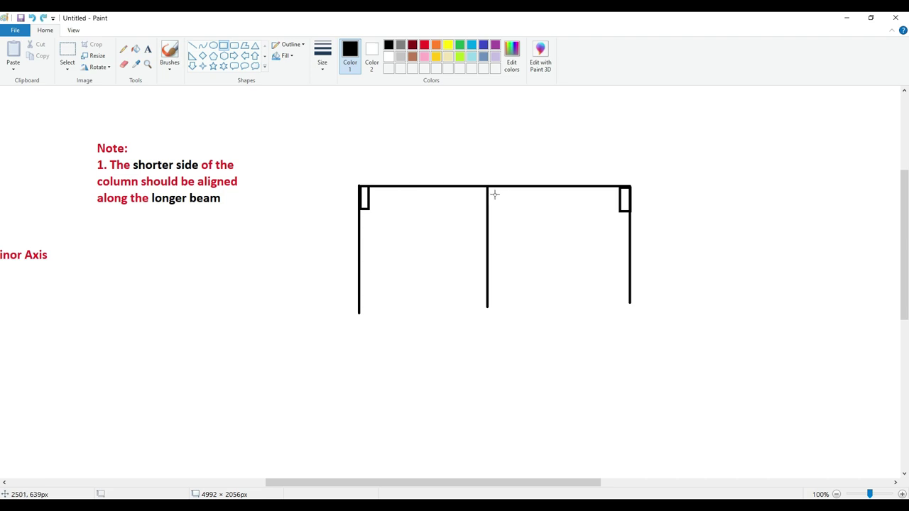
drag(480, 174, 495, 210)
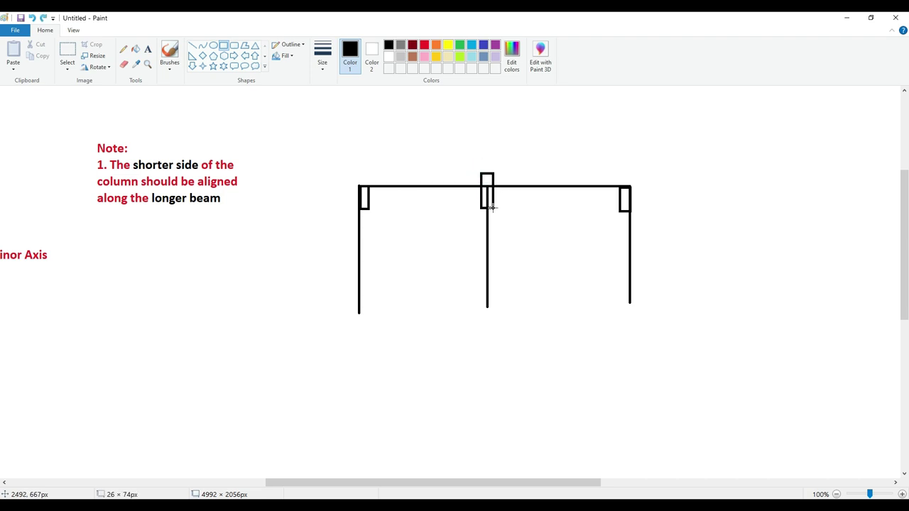
click(506, 209)
Delete the entire beam and column layout sketch beside the new note.
click(67, 53)
mouse_move(331, 151)
mouse_down()
mouse_move(490, 286)
mouse_move(747, 355)
mouse_up()
key(Delete)
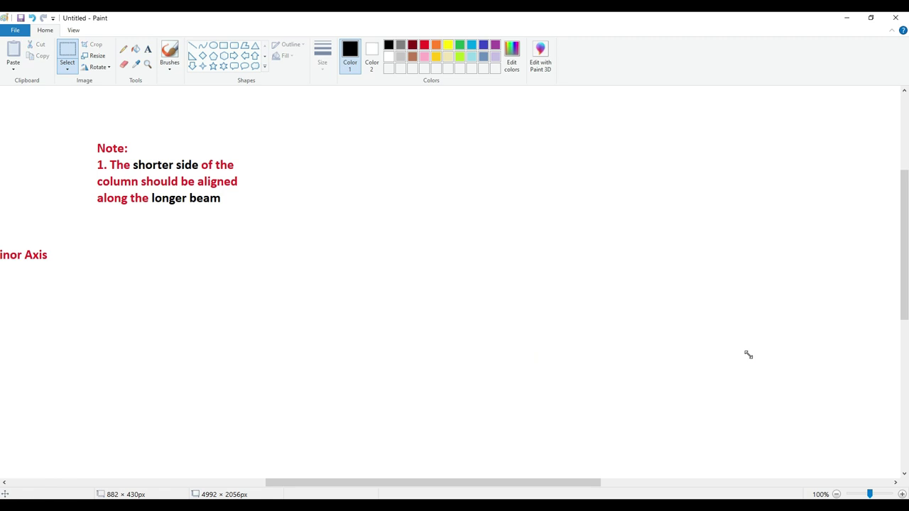
Sketch a black beam layout beside the shorter-side note: one horizontal line with vertical lines down from both ends and near its middle.
click(192, 45)
drag(398, 224, 768, 224)
click(757, 187)
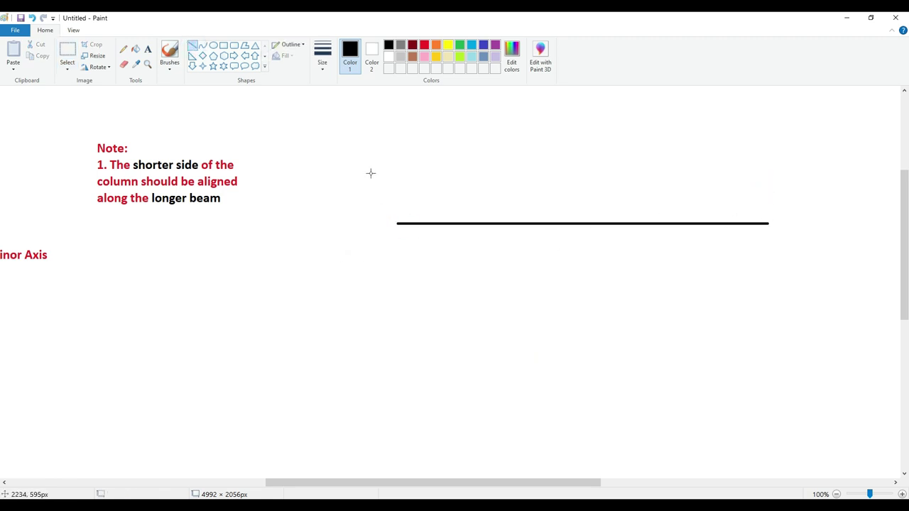
drag(398, 224, 399, 359)
click(607, 318)
drag(567, 224, 577, 334)
click(786, 260)
drag(766, 223, 781, 358)
click(808, 308)
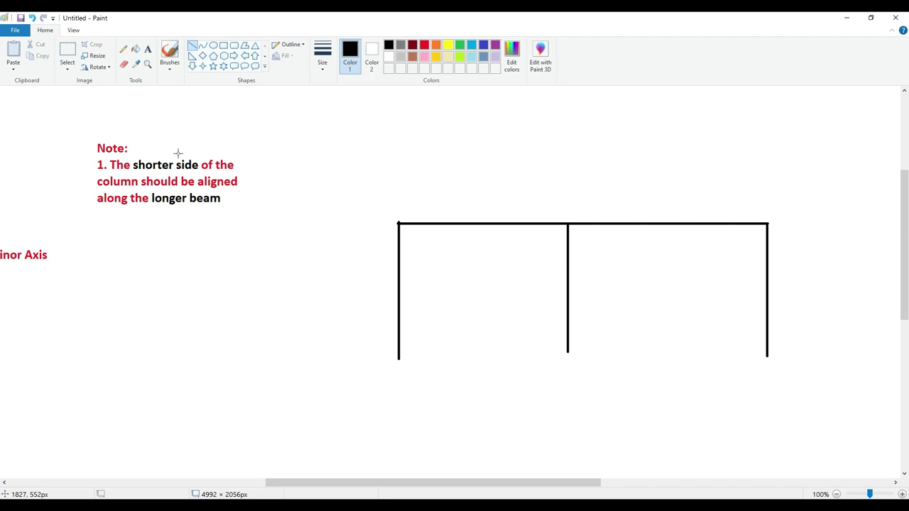
Label the horizontal beam spans 3m and 7m, and label the middle vertical beam 3m.
click(223, 45)
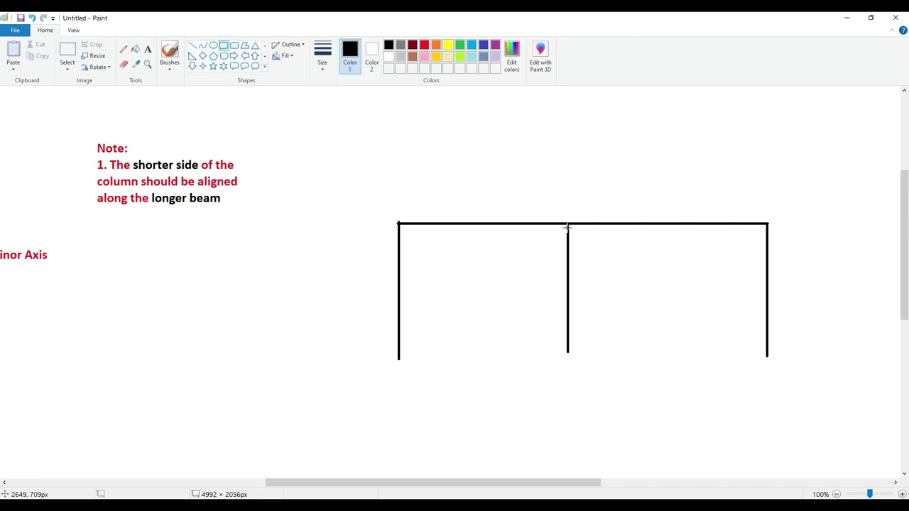
click(148, 49)
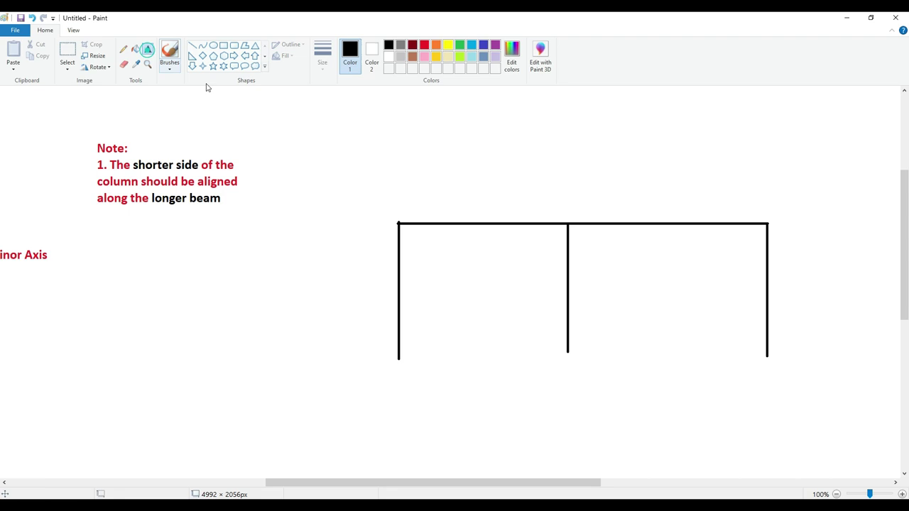
click(443, 201)
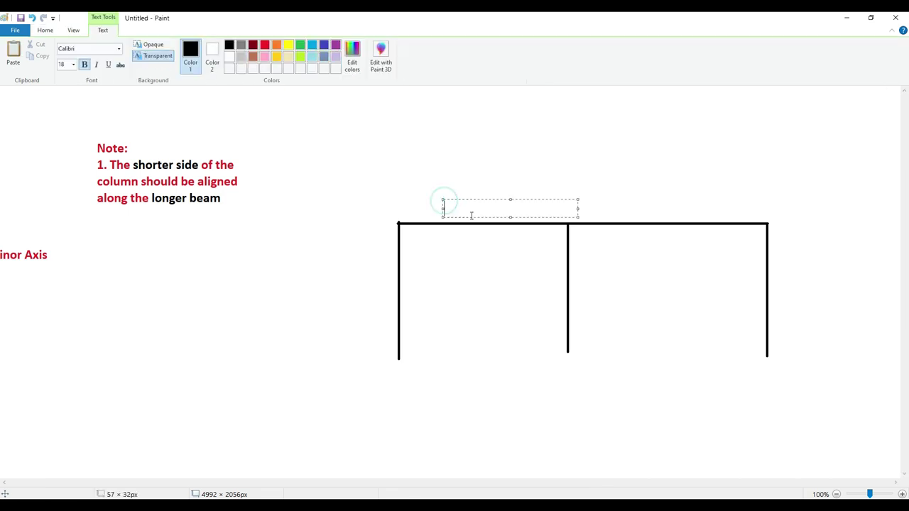
click(499, 175)
click(641, 199)
text(7)
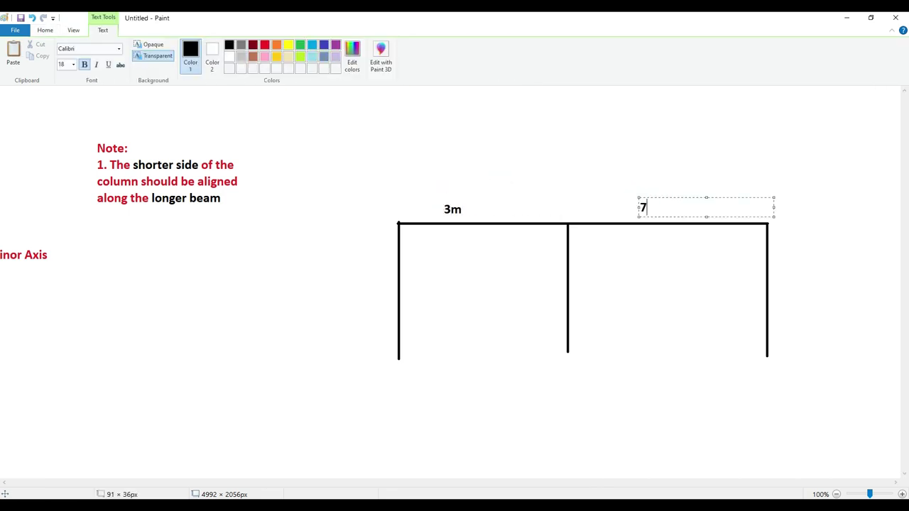
text(m)
click(692, 290)
click(570, 307)
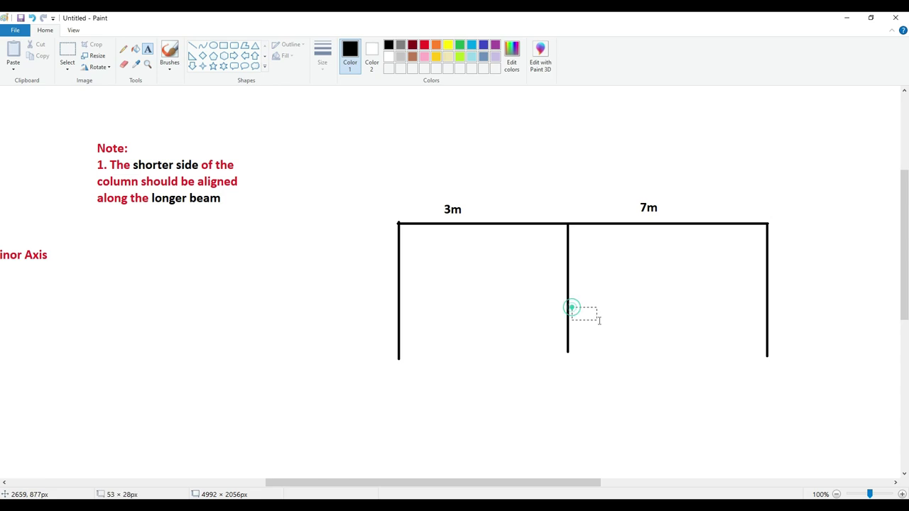
text(3m)
click(608, 359)
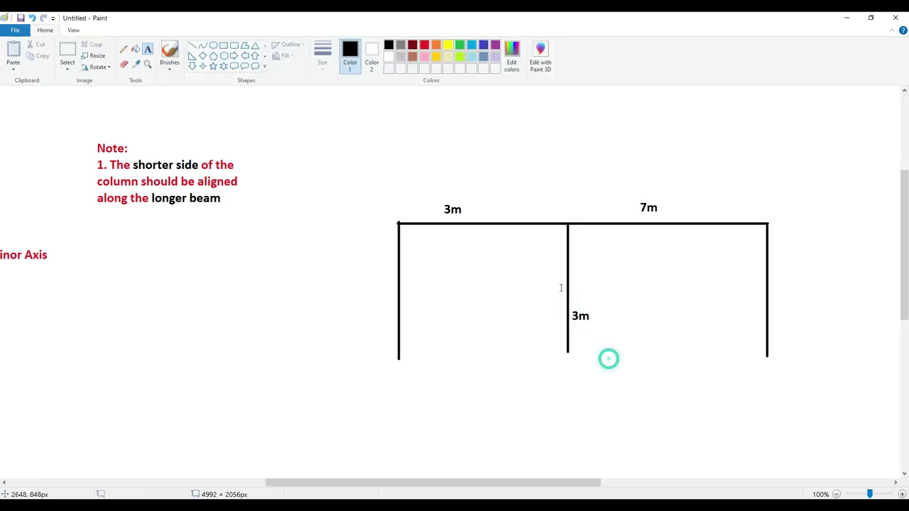
Draw a flat column rectangle, about 80 × 28 px, centred on the middle beam junction.
click(223, 44)
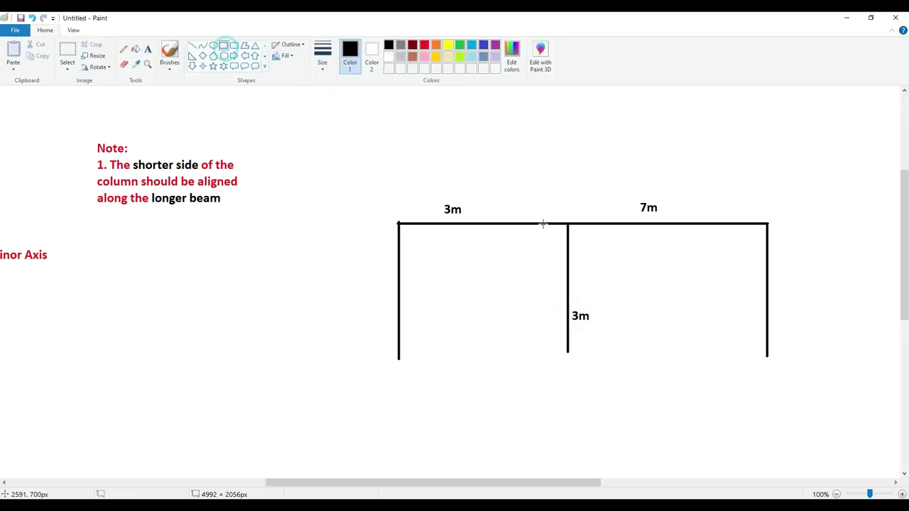
drag(548, 216, 589, 232)
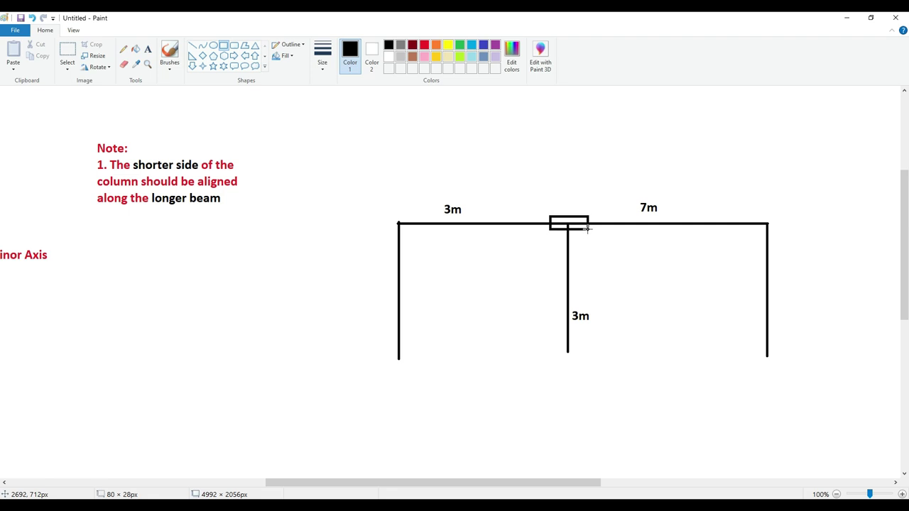
click(623, 241)
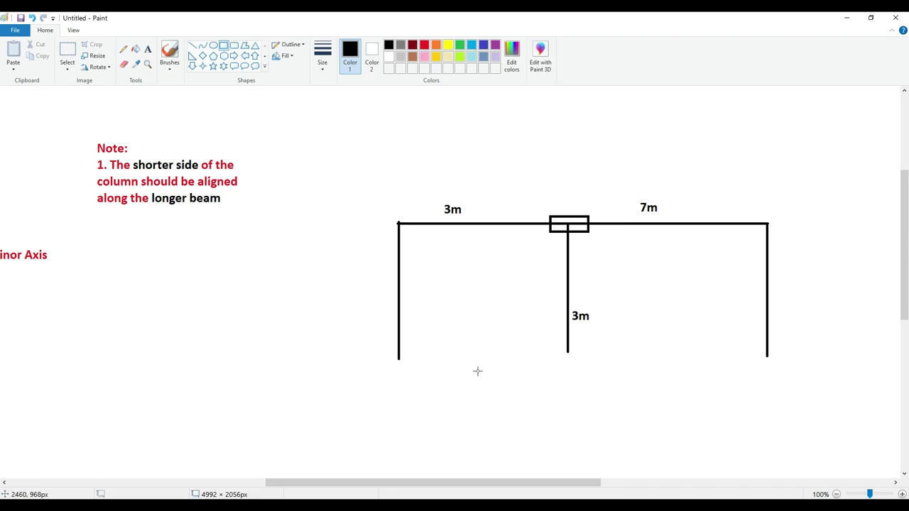
Review the column axis diagrams and the three orientation notes below them.
drag(464, 483, 203, 482)
scroll(474, 343, up, 3)
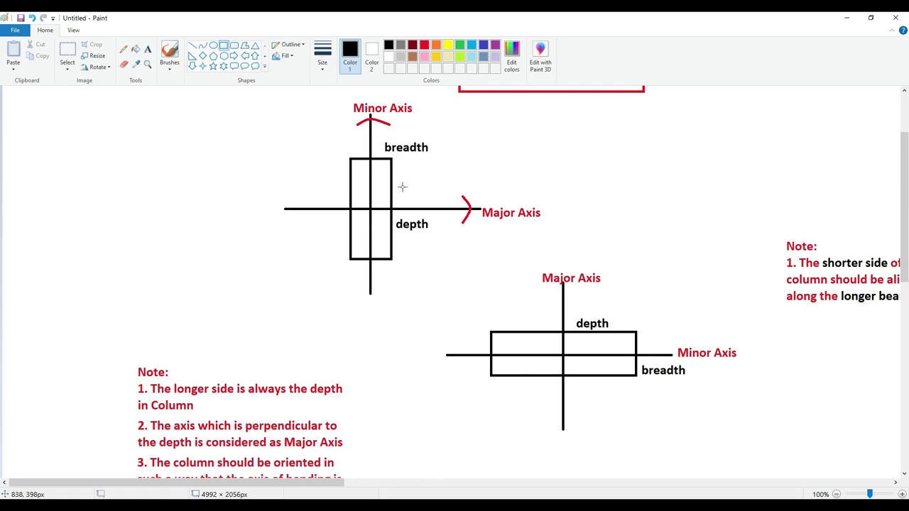
scroll(388, 290, down, 3)
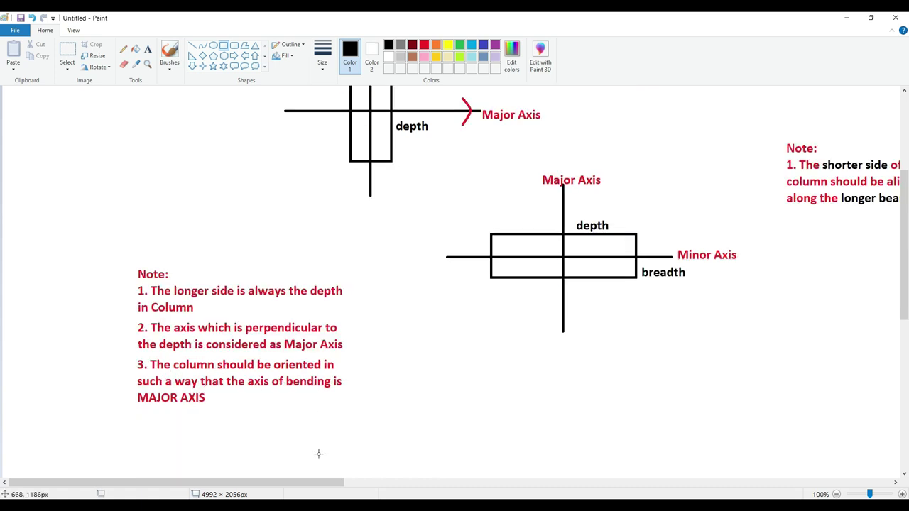
drag(263, 483, 314, 483)
scroll(267, 231, up, 3)
Switch to SketchUp and show the dimensioned red-beam frame from the top, with the Line tool ready.
key(alt+Tab)
scroll(419, 304, up, 6)
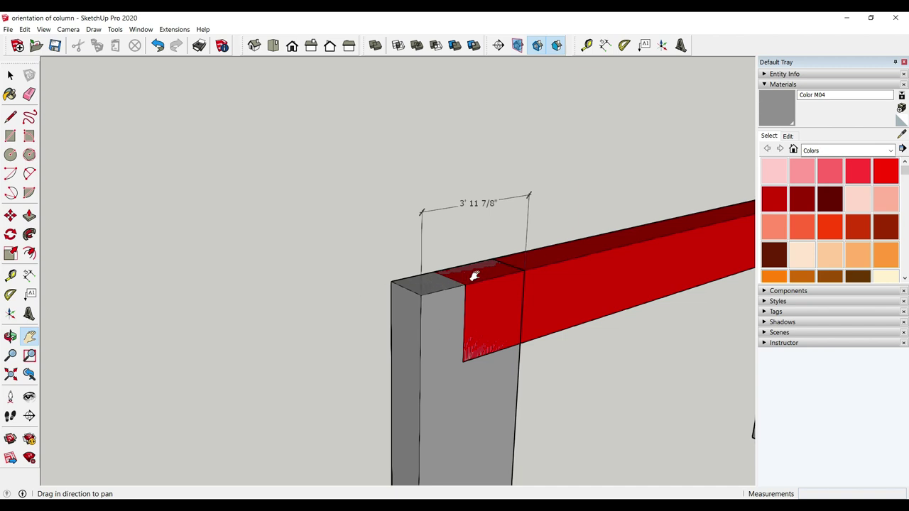
scroll(473, 277, down, 1)
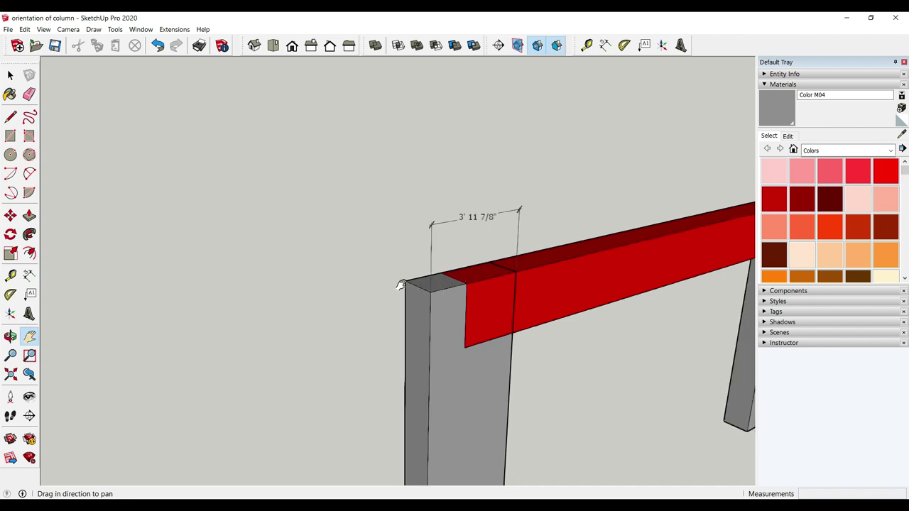
click(11, 117)
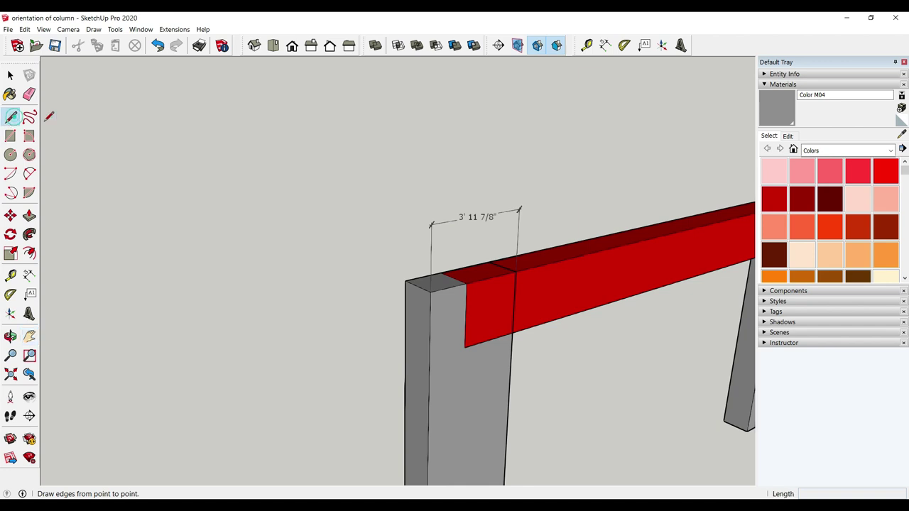
click(358, 204)
key(Escape)
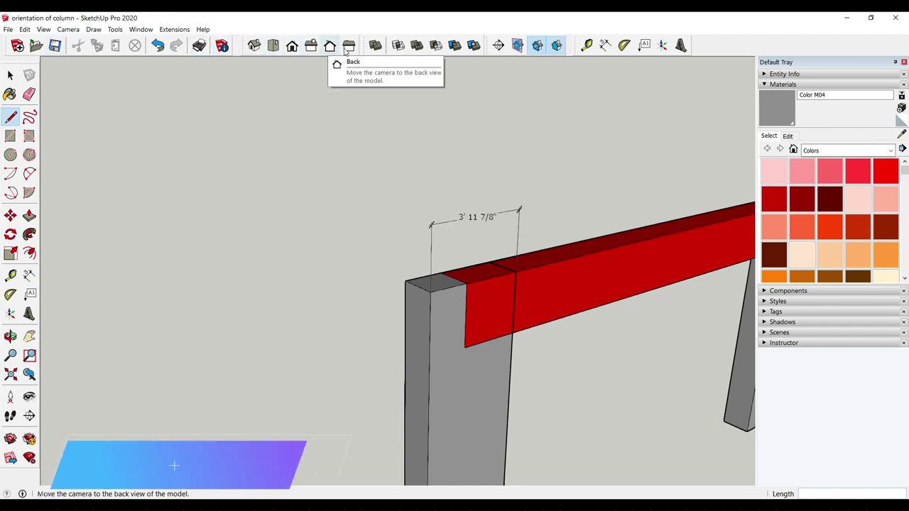
click(274, 47)
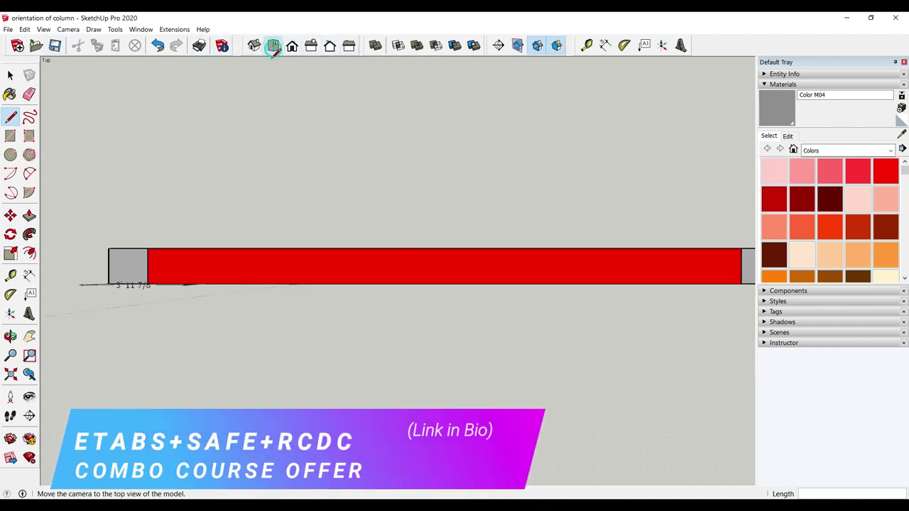
scroll(266, 149, down, 4)
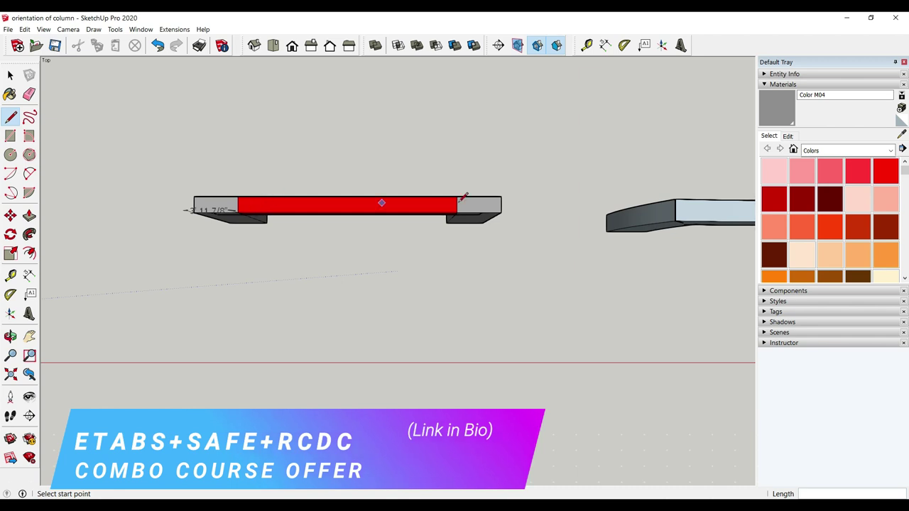
scroll(222, 218, up, 2)
scroll(203, 174, up, 2)
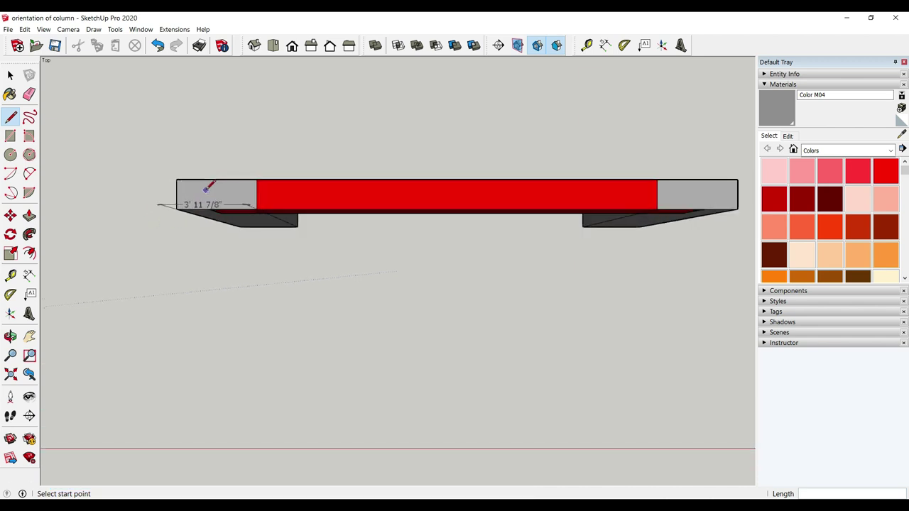
Draw a straight line through the middle of the dimensioned column, perpendicular to the red beam and extending well past both sides.
drag(215, 79, 209, 293)
key(ctrl+z)
click(217, 179)
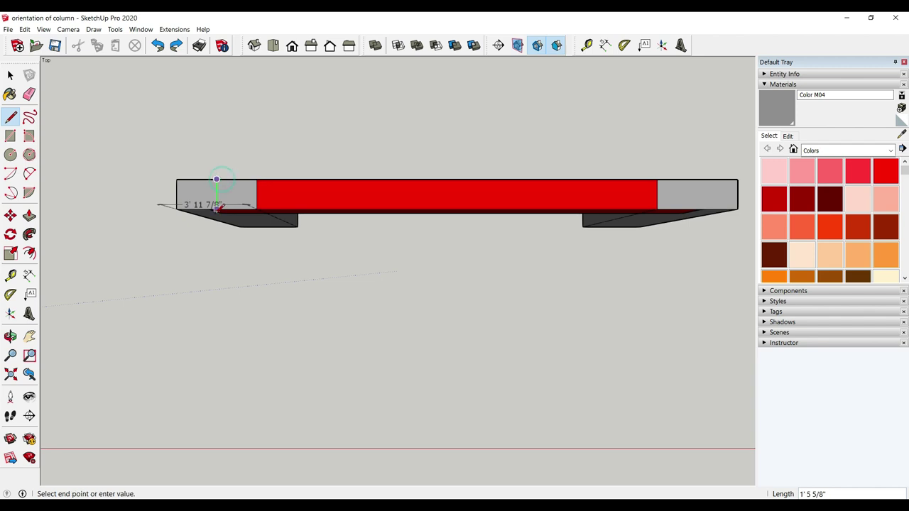
click(216, 384)
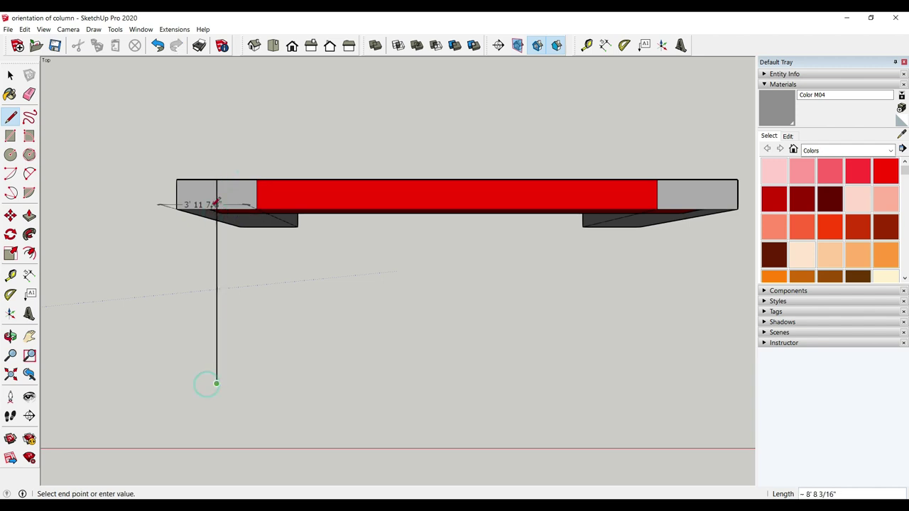
click(217, 71)
key(Escape)
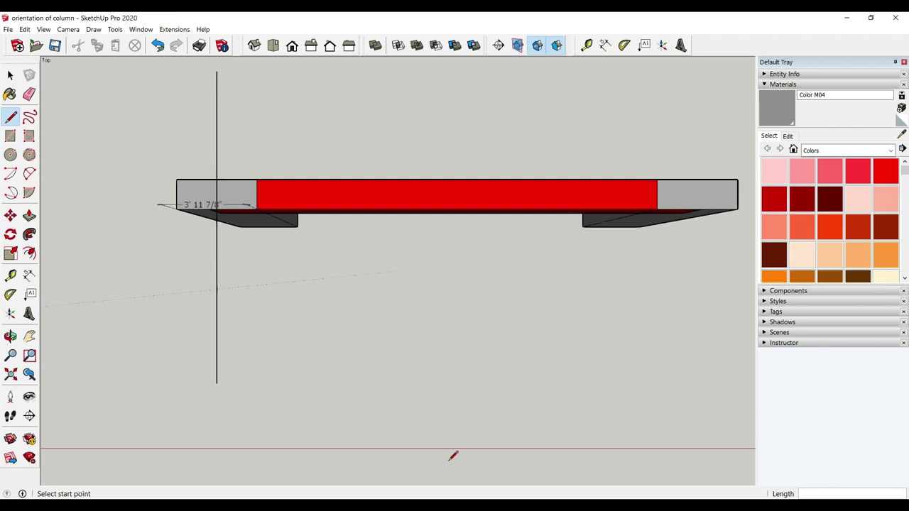
Switch to Paint and compare the axis diagrams and the shorter-side note with the labelled beam layout.
key(alt+Tab)
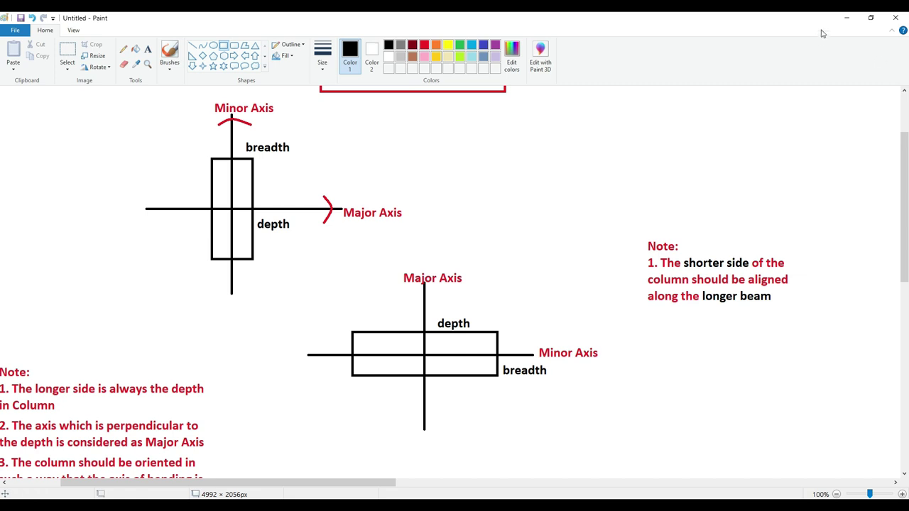
click(845, 17)
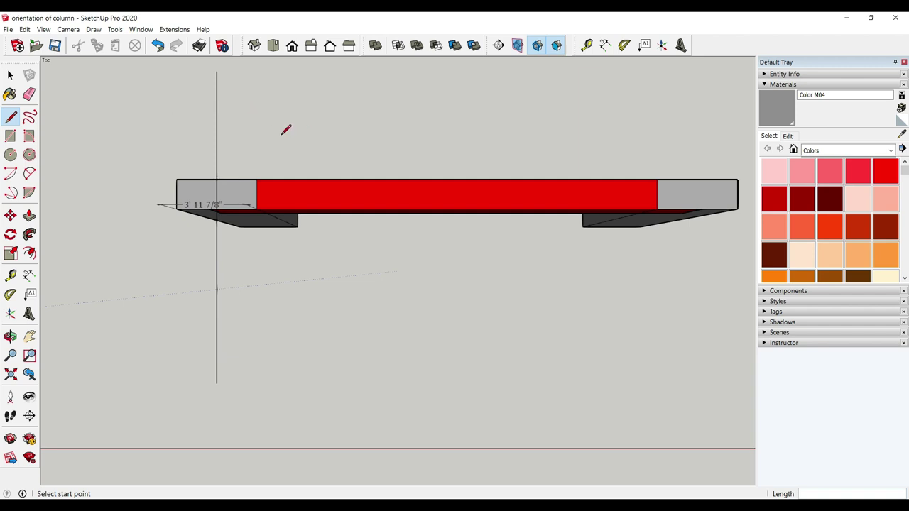
click(353, 472)
drag(422, 481, 456, 481)
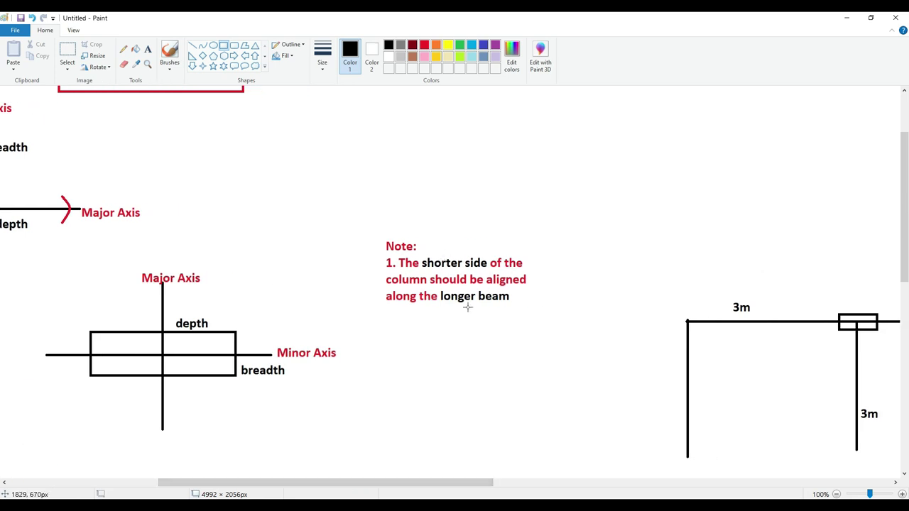
drag(431, 482, 507, 483)
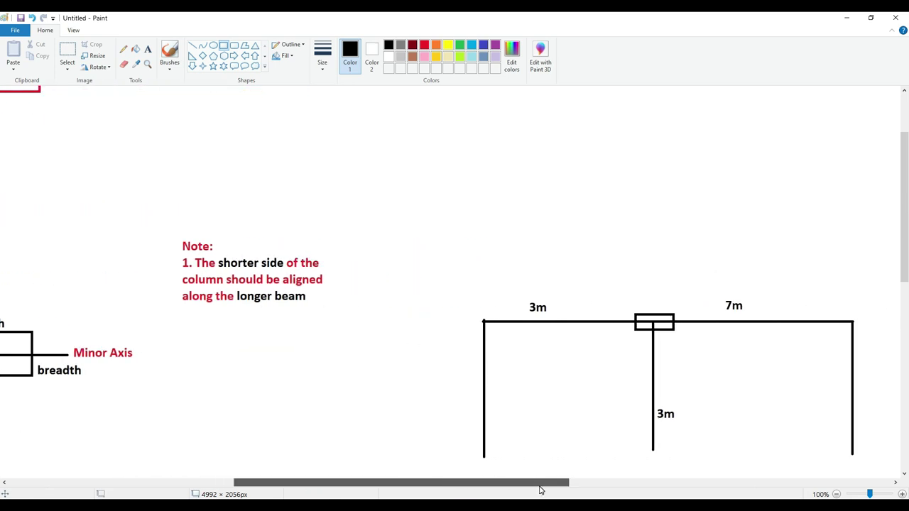
Switch to SketchUp and examine the red-beam frames and their bent counterparts side by side in 3D.
key(alt+Tab)
scroll(321, 320, down, 5)
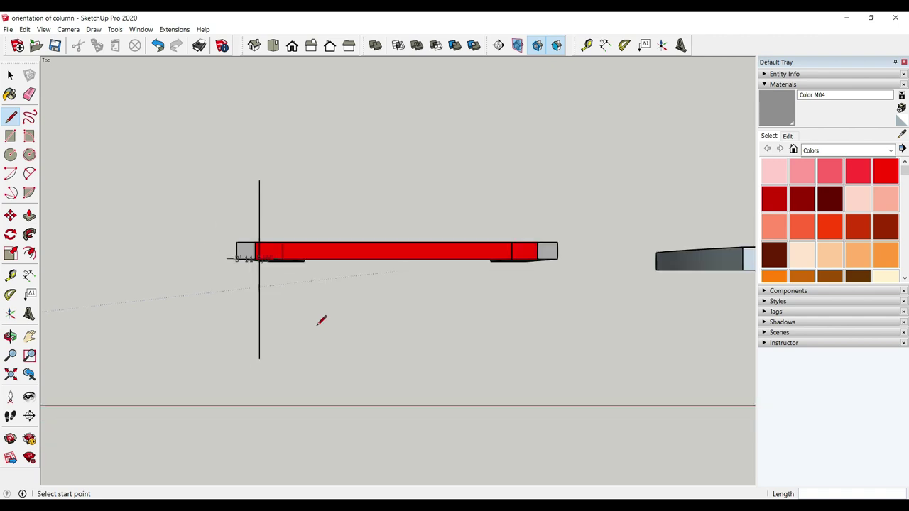
click(9, 336)
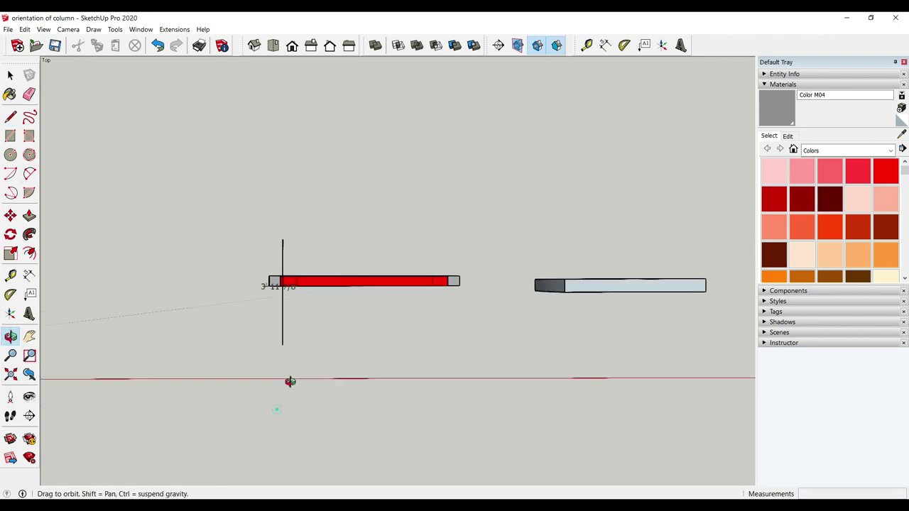
drag(290, 379, 314, 173)
scroll(314, 173, down, 2)
scroll(450, 334, down, 3)
drag(227, 359, 96, 301)
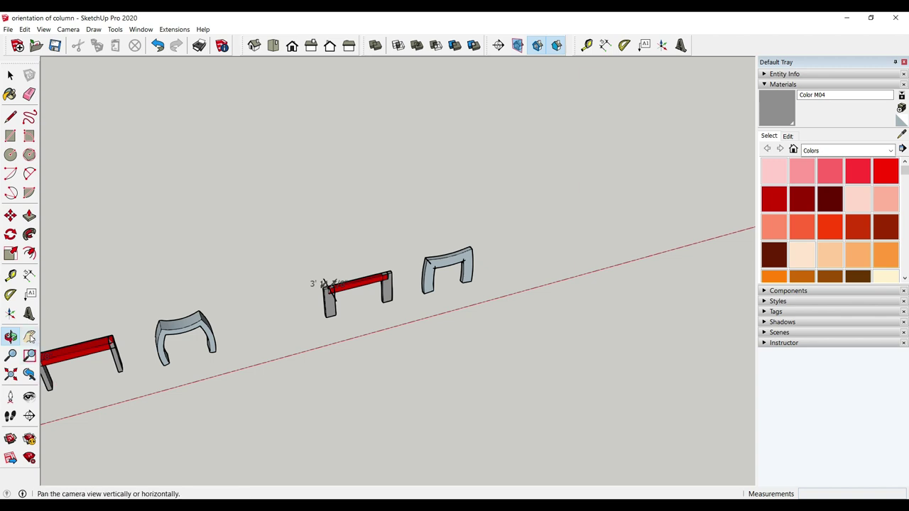
click(30, 336)
drag(59, 438, 96, 407)
scroll(157, 309, up, 3)
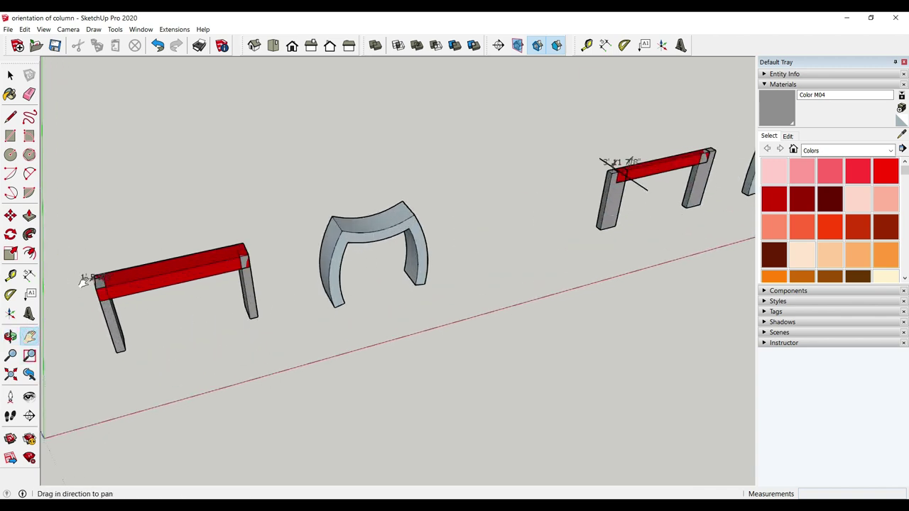
Switch to ETABS and compare the column orientations of the two frames in the Story1 plan view.
click(379, 462)
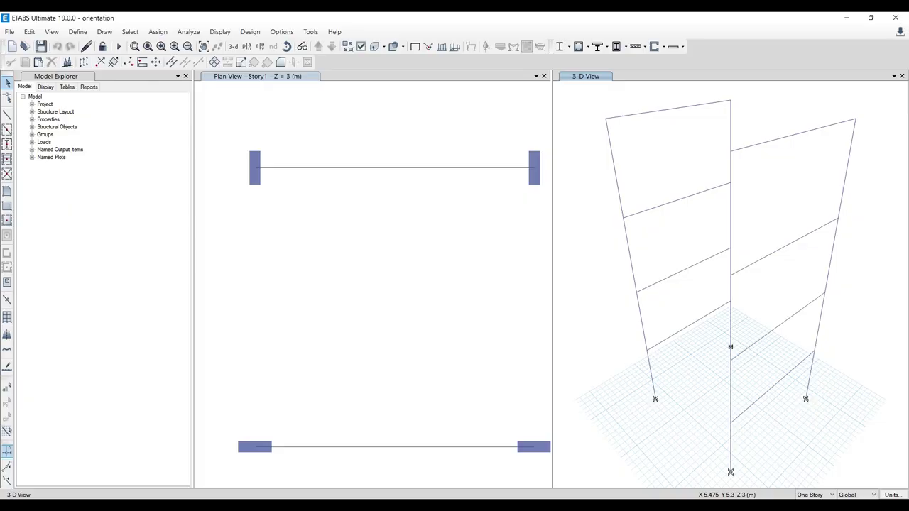
scroll(273, 256, up, 3)
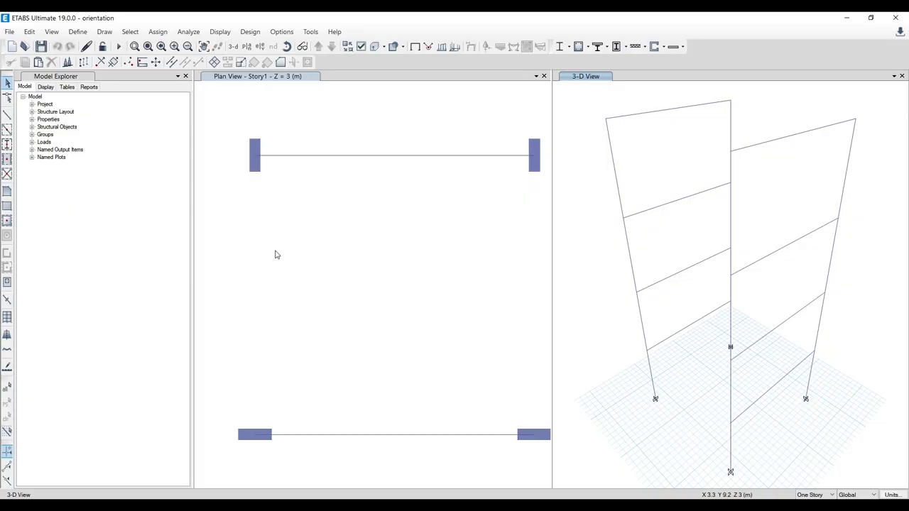
click(294, 233)
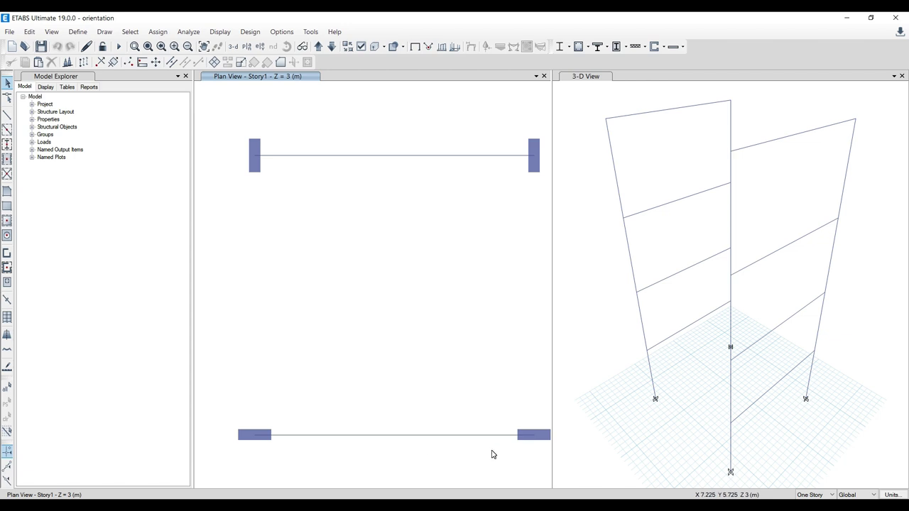
scroll(257, 436, up, 3)
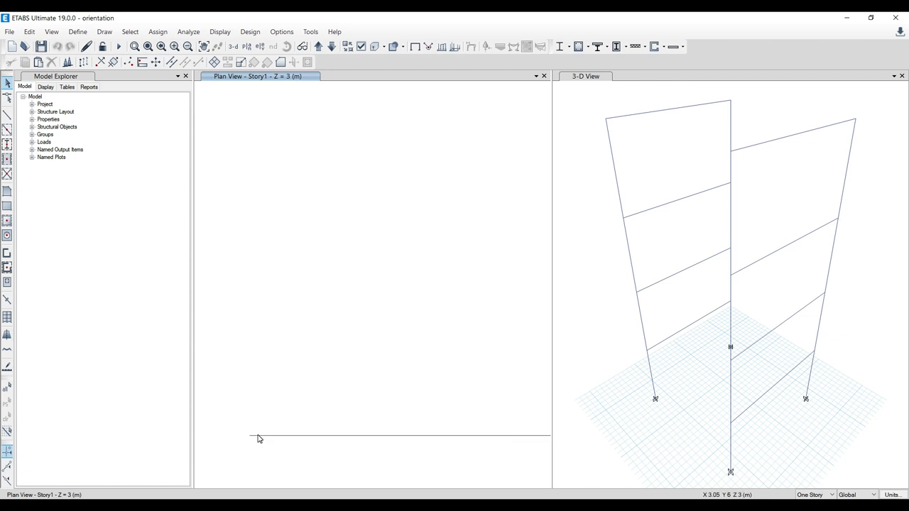
scroll(291, 435, down, 3)
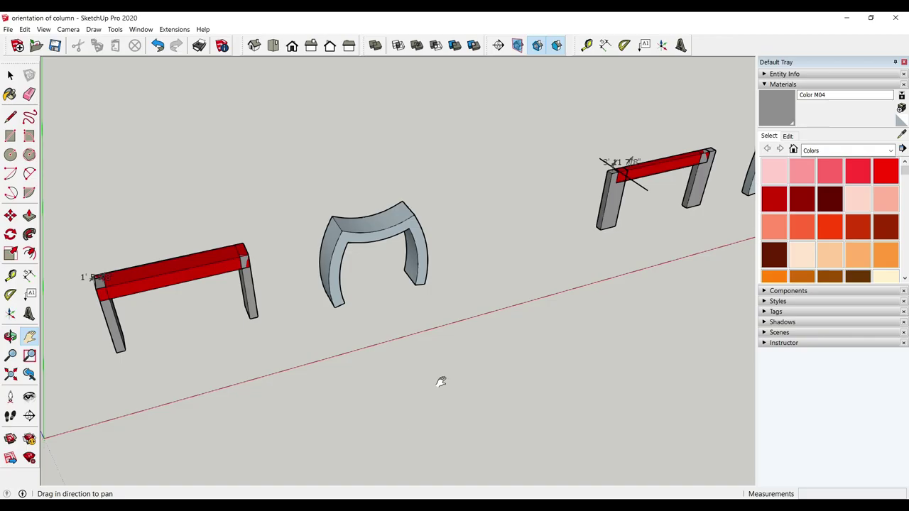
Switch to SketchUp, compare both red-beam frames with their bent counterparts from another angle, and return to ETABS.
mouse_move(528, 314)
middle_down()
mouse_move(529, 380)
mouse_move(603, 359)
mouse_move(631, 250)
middle_up()
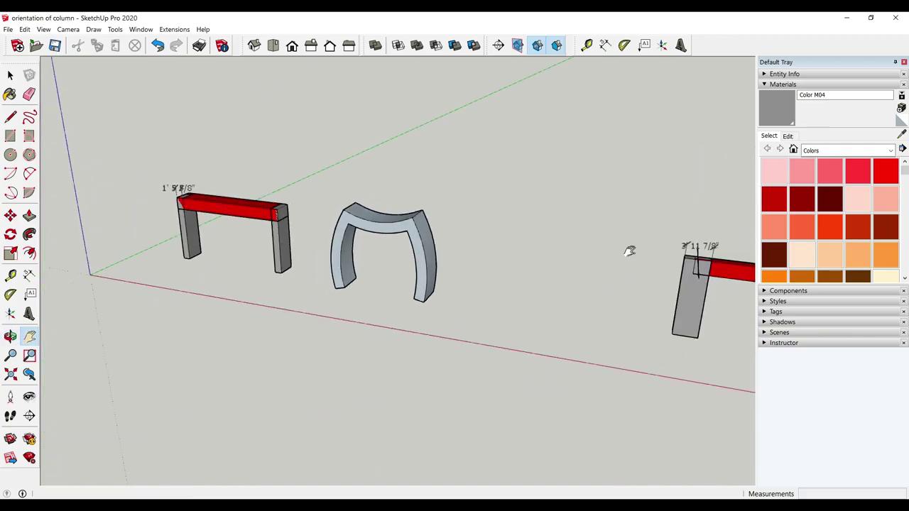
click(29, 339)
scroll(270, 270, up, 3)
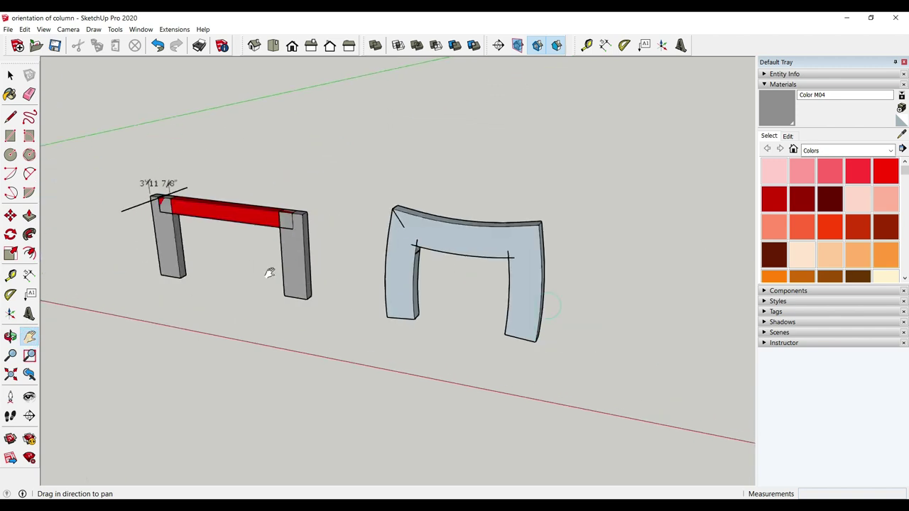
middle_drag(509, 343, 294, 213)
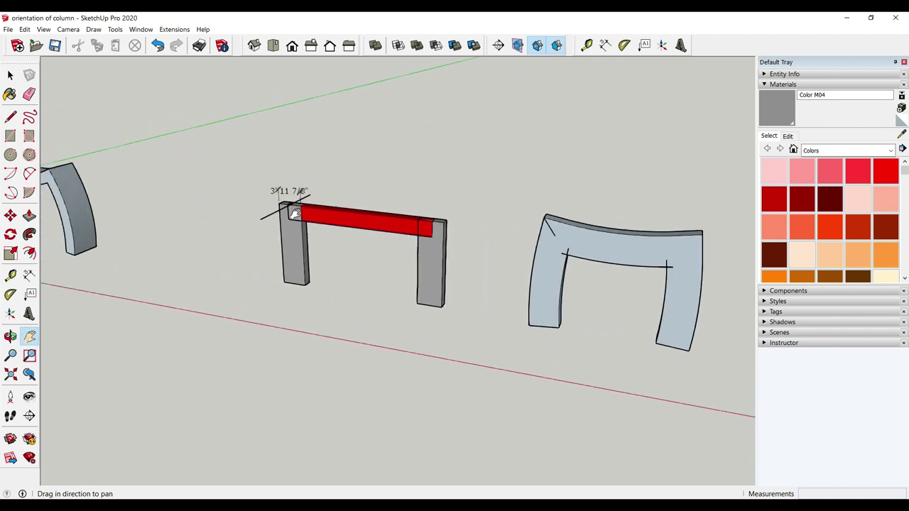
click(842, 17)
drag(599, 254, 730, 291)
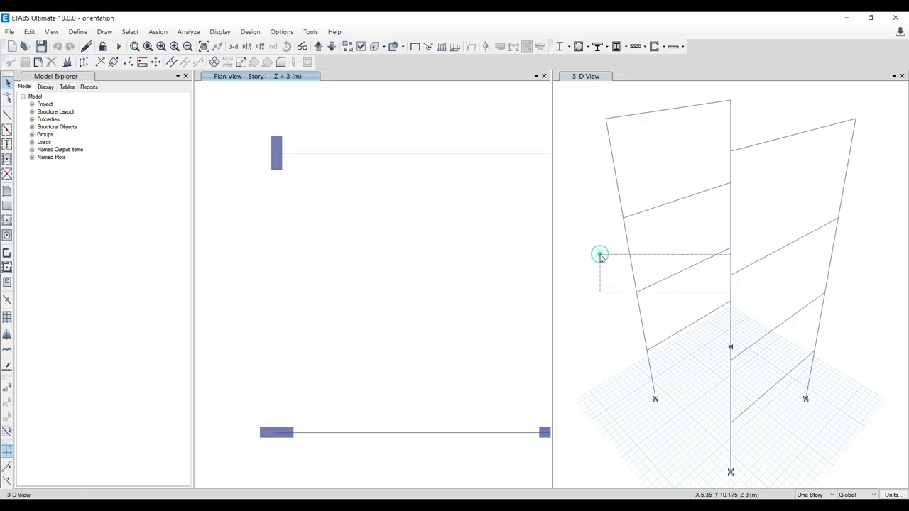
click(454, 46)
click(517, 182)
click(492, 206)
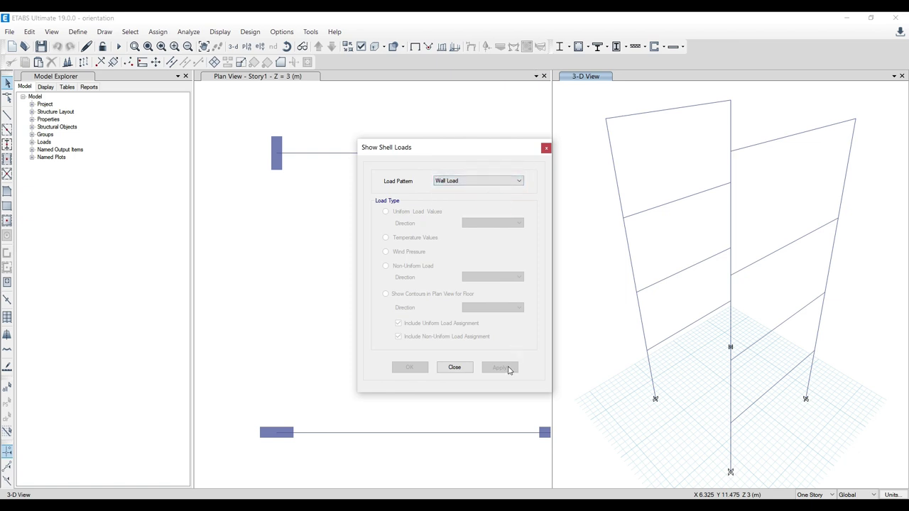
click(546, 148)
click(578, 138)
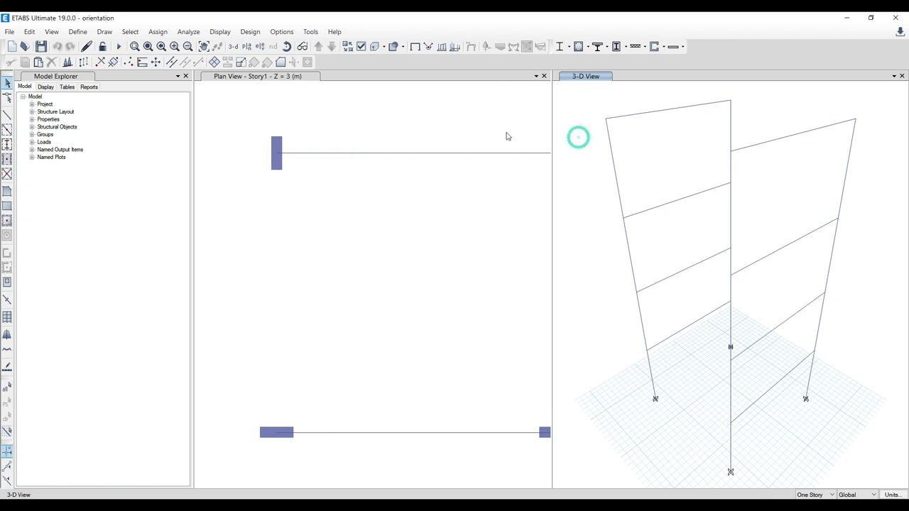
Display the Wall Load frame span loads with values in the 3D view, and return to the undeformed shape.
click(442, 47)
click(484, 197)
click(485, 223)
click(498, 347)
scroll(684, 332, down, 3)
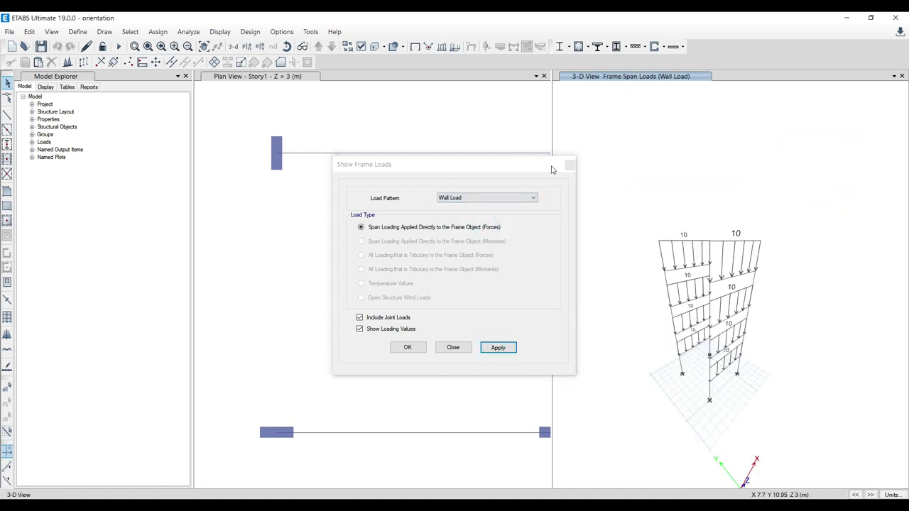
click(570, 165)
click(415, 46)
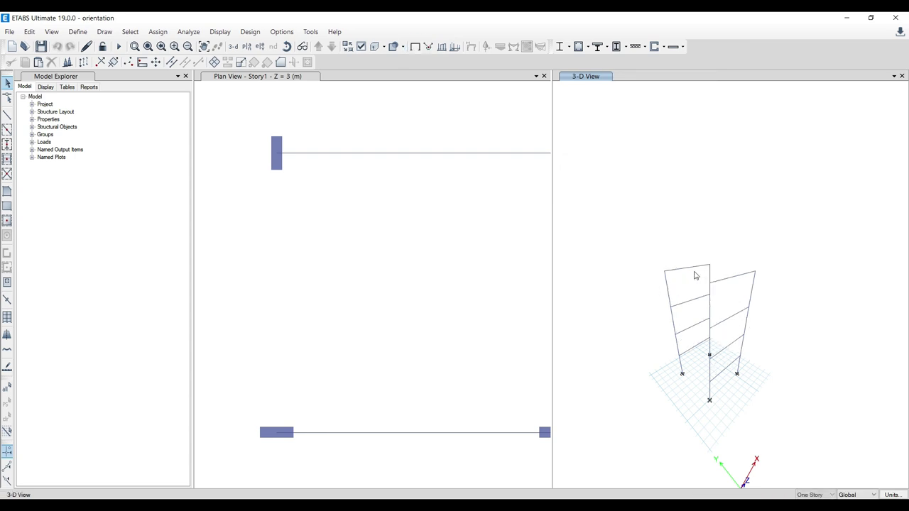
Inspect the assignments of the Story4 beam in each frame and compare the column orientations in the Story1 plan.
right_click(687, 272)
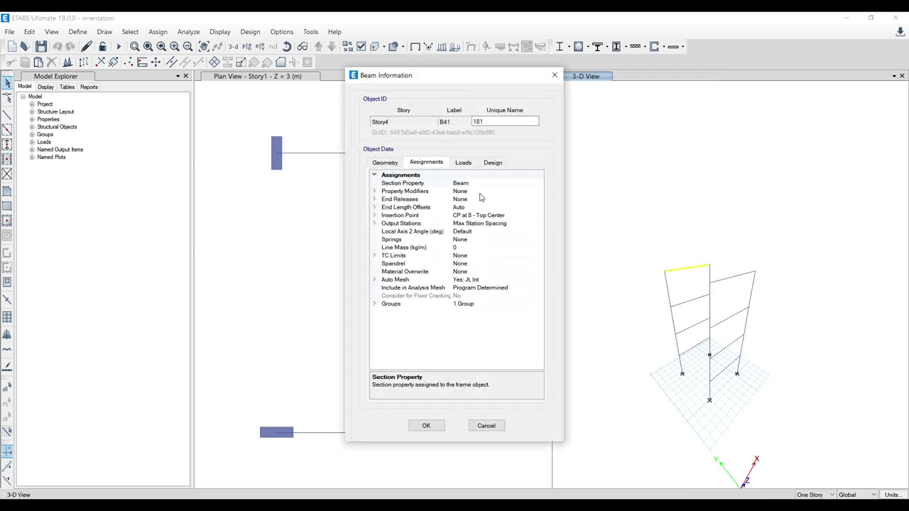
click(554, 74)
right_click(727, 283)
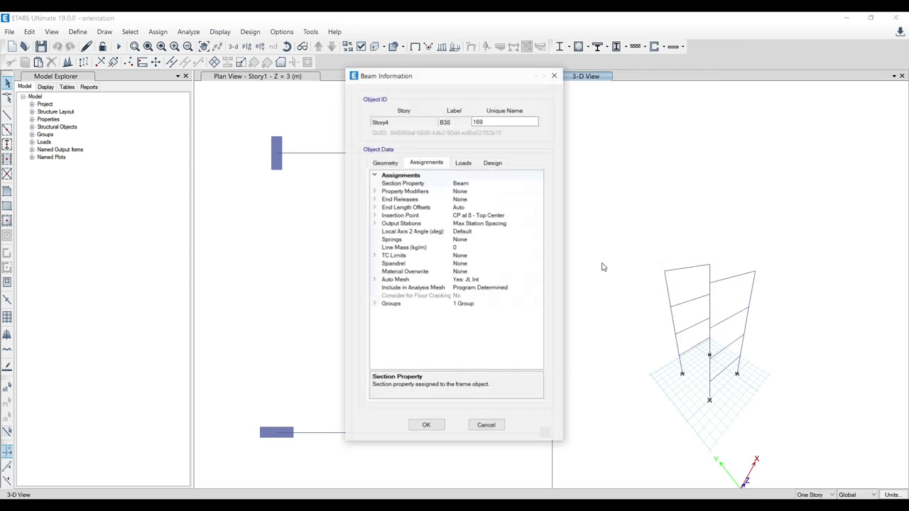
click(555, 75)
scroll(307, 306, down, 3)
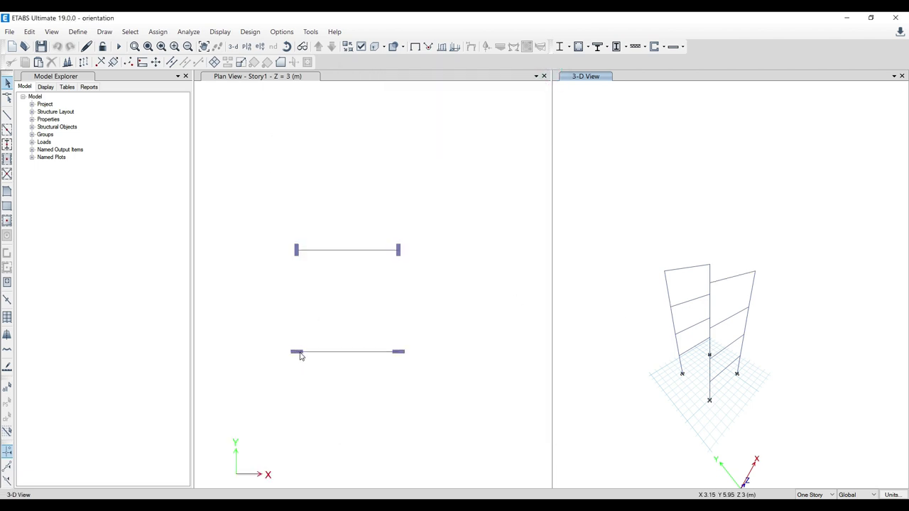
scroll(299, 353, up, 3)
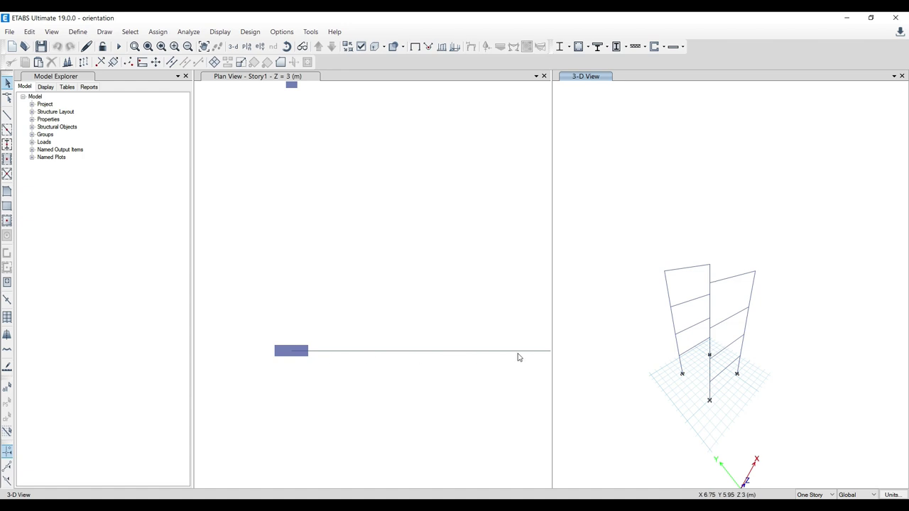
scroll(305, 351, down, 3)
scroll(391, 351, up, 3)
scroll(363, 345, down, 3)
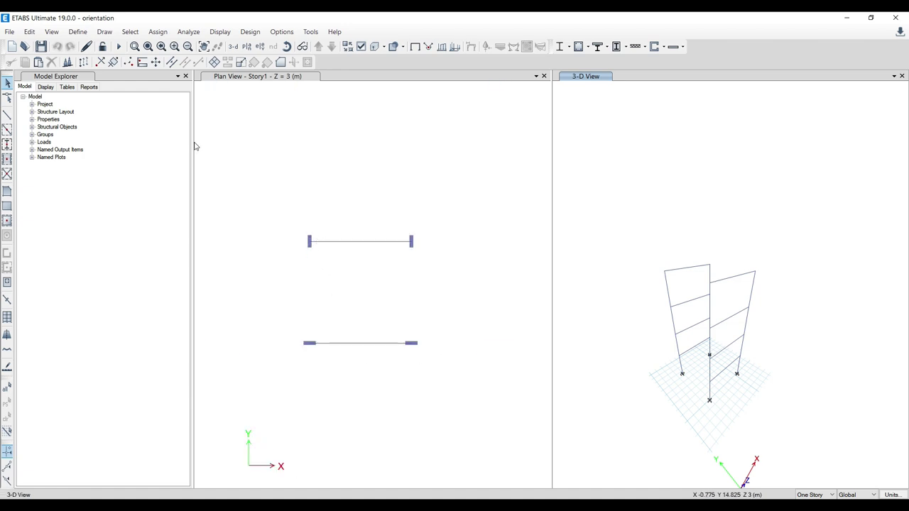
Run the analysis of the two-frame model.
click(120, 47)
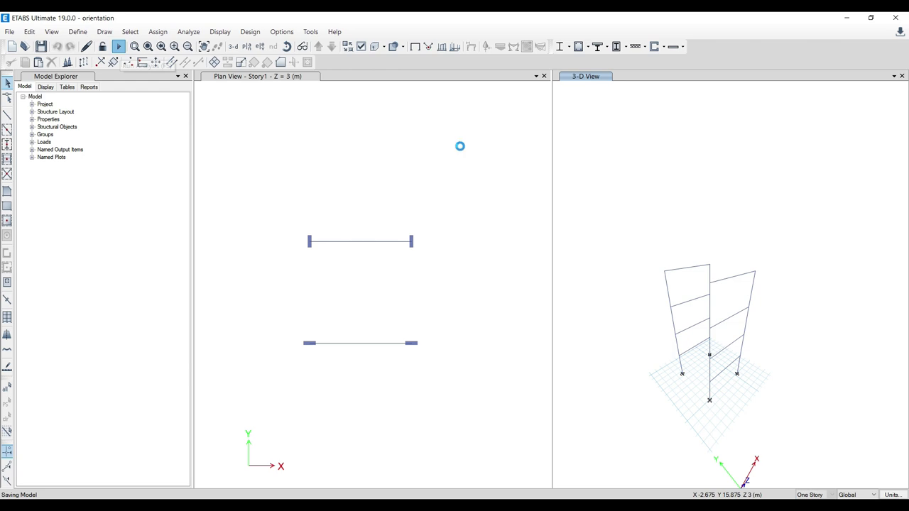
click(471, 46)
click(569, 63)
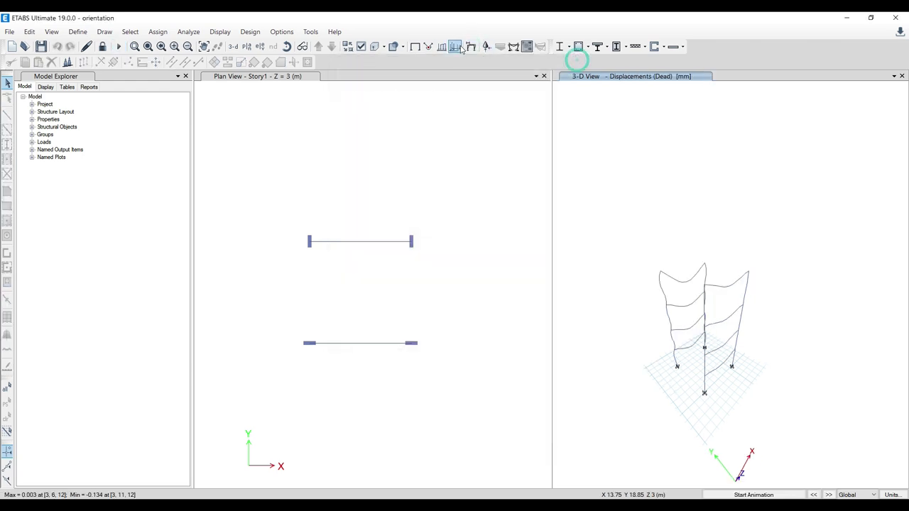
Display the filled Moment 3-3 diagram with values for the 1.5 DL+LL combination in the 3D view and enlarge it.
click(516, 48)
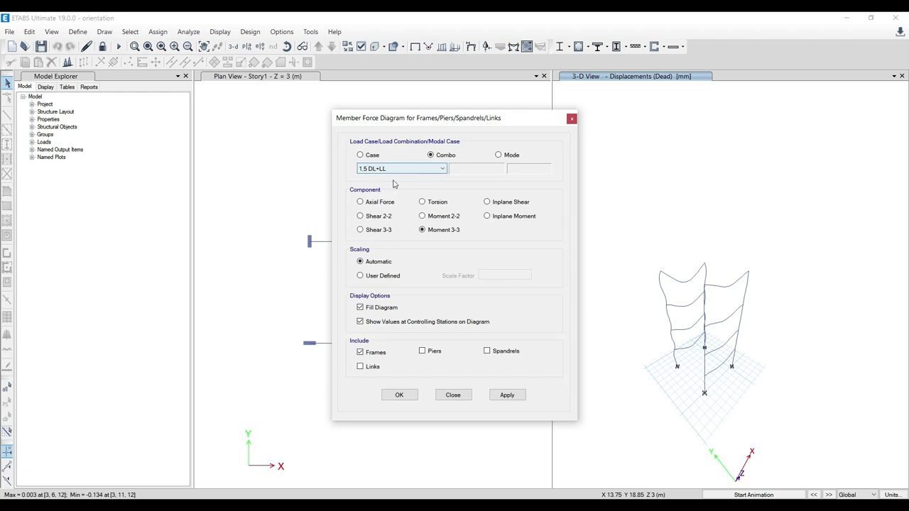
click(507, 395)
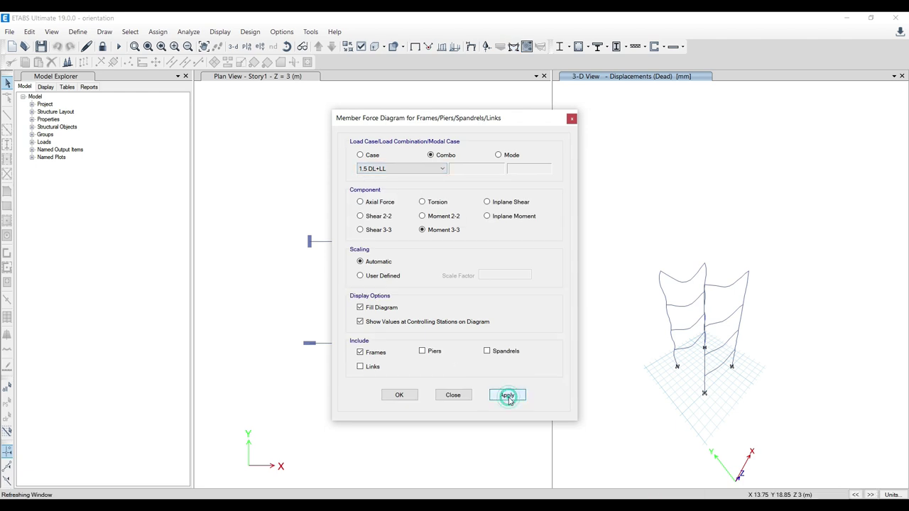
click(399, 395)
scroll(718, 299, up, 4)
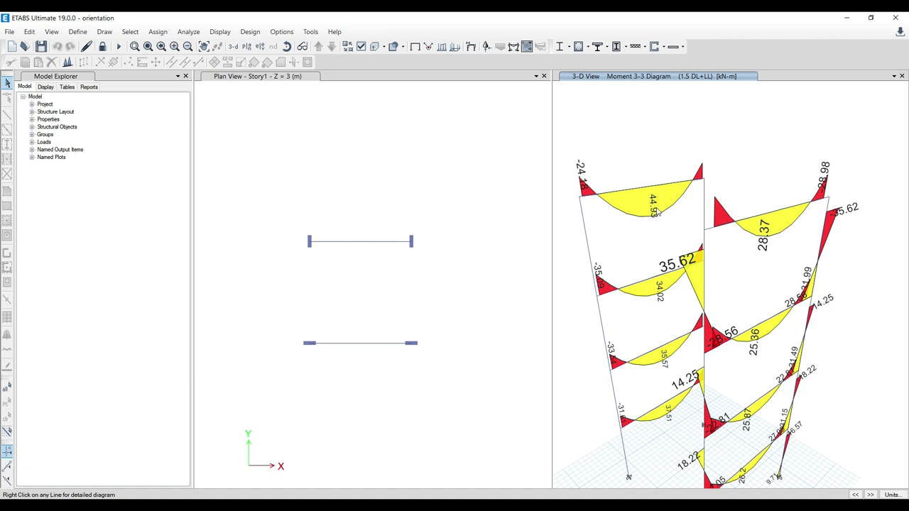
click(759, 215)
Switch to Paint and review the shorter-side note beside the labelled 3m and 7m beam layout.
key(alt+Tab)
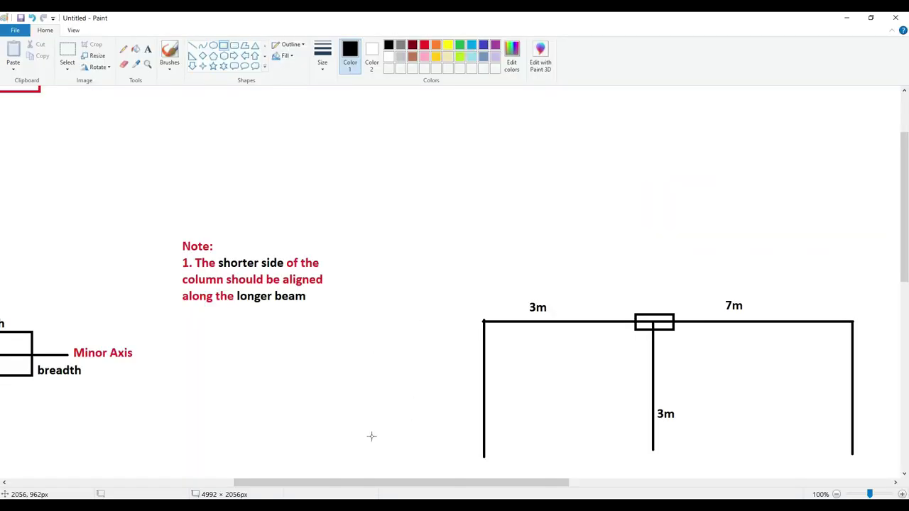
scroll(405, 313, down, 3)
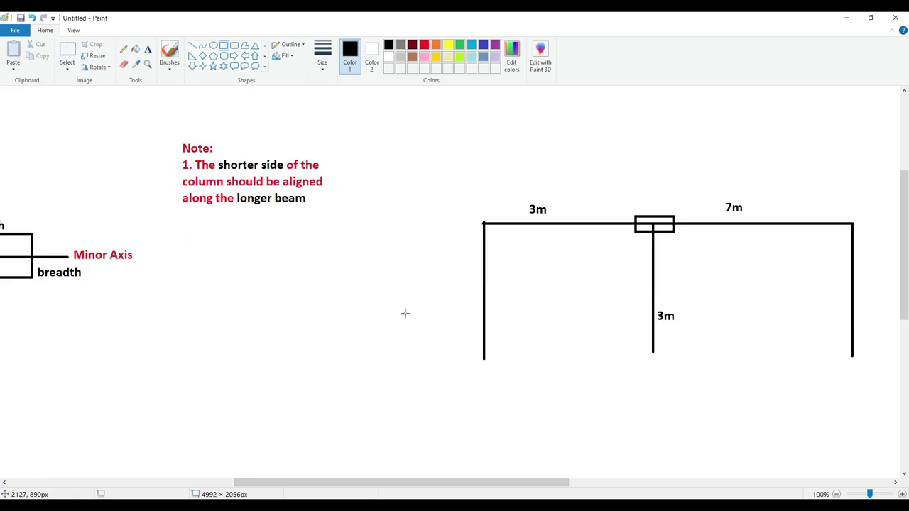
mouse_move(406, 483)
mouse_down()
mouse_move(313, 482)
mouse_move(457, 483)
mouse_up()
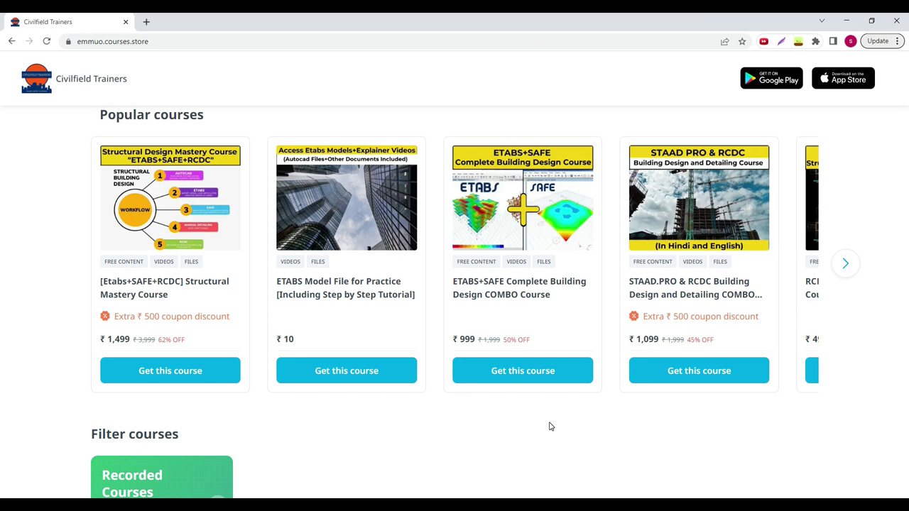
View the ETABS+SAFE Complete Building Design COMBO Course page in the browser and return to the popular courses on the store's home page.
click(475, 296)
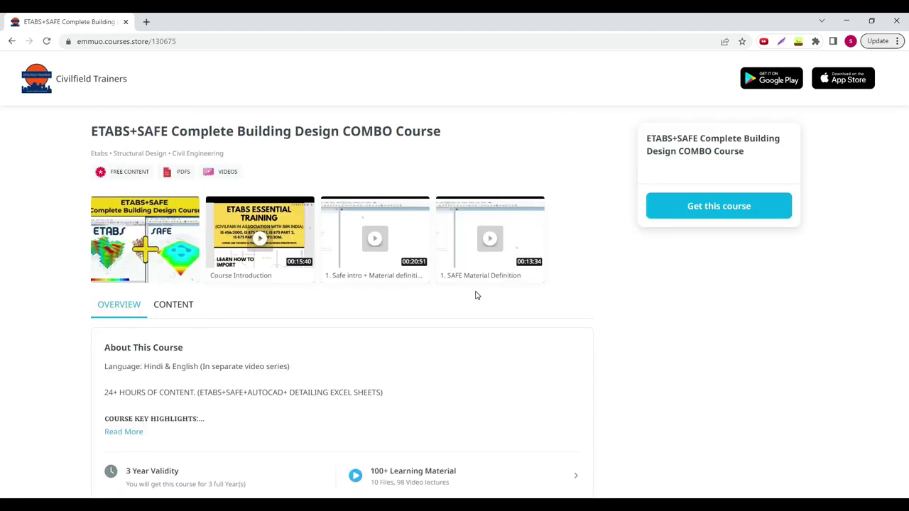
scroll(428, 331, down, 1)
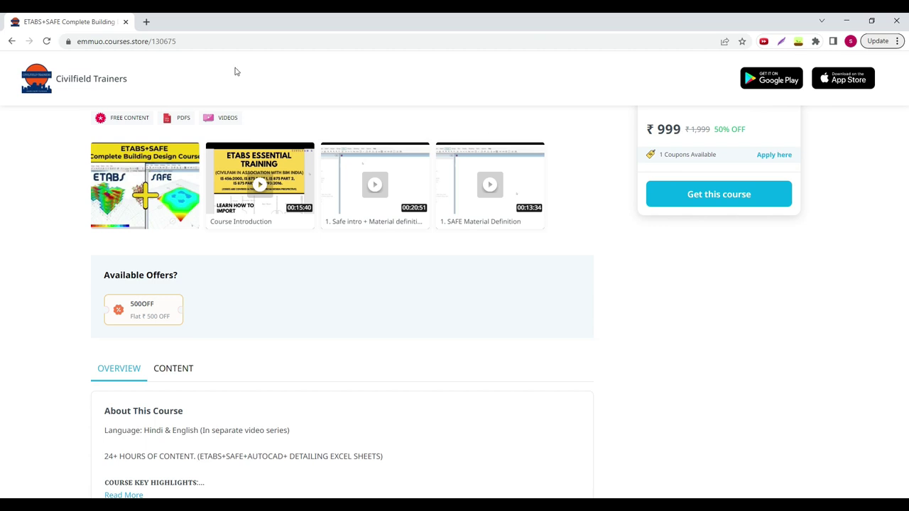
click(101, 83)
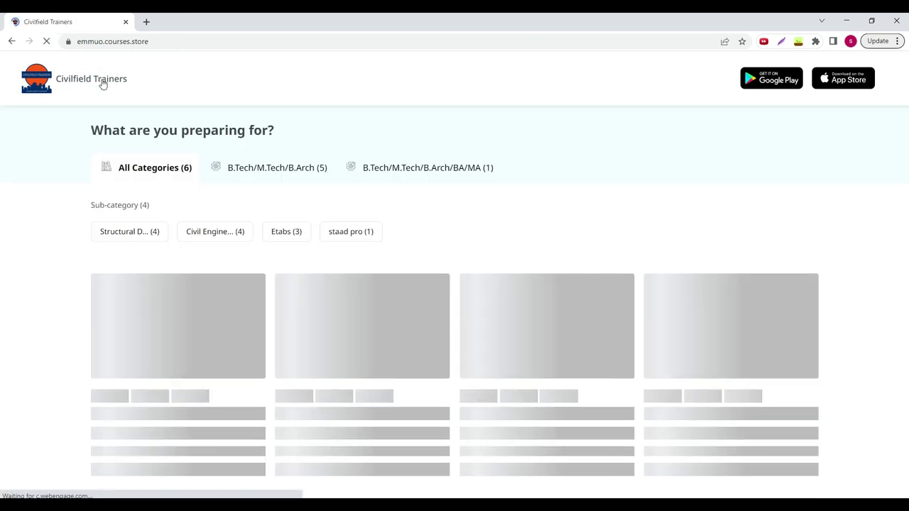
scroll(134, 241, down, 2)
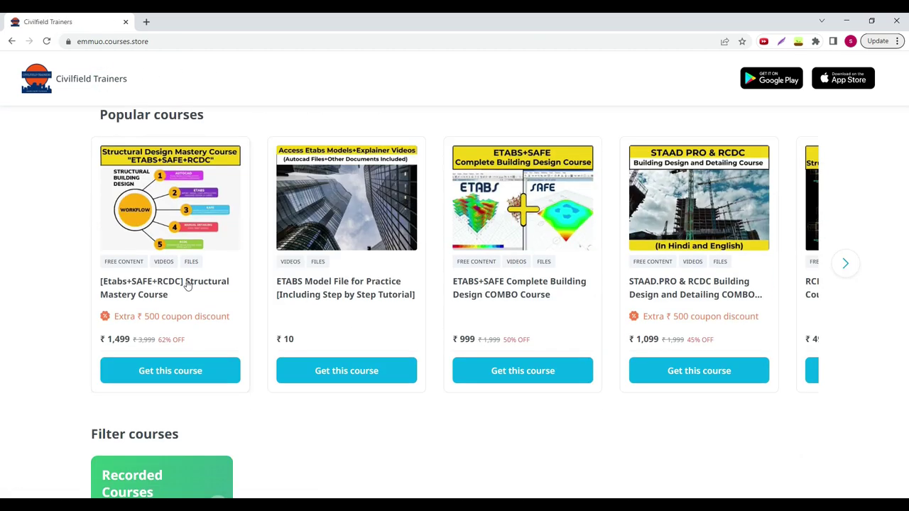
Open the [Etabs+SAFE+RCDC] Structural Mastery Course page and apply the 500OFF coupon to it.
click(146, 288)
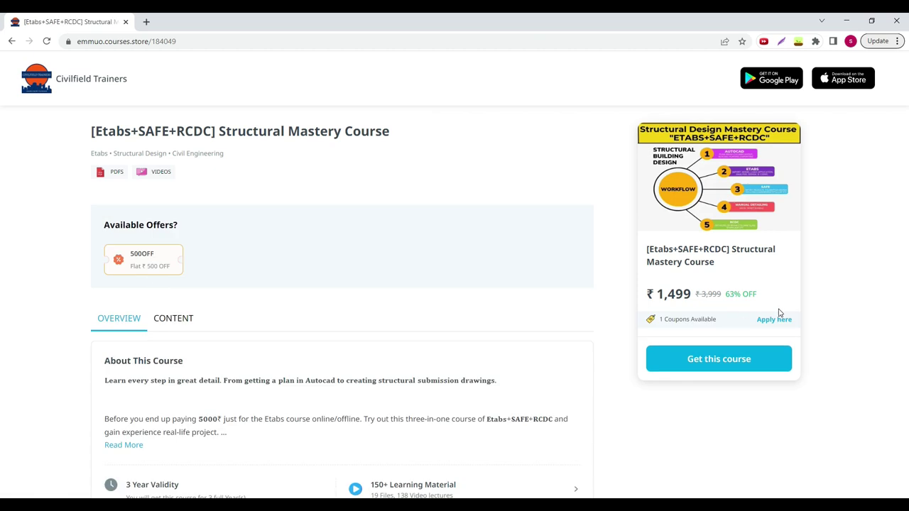
click(776, 320)
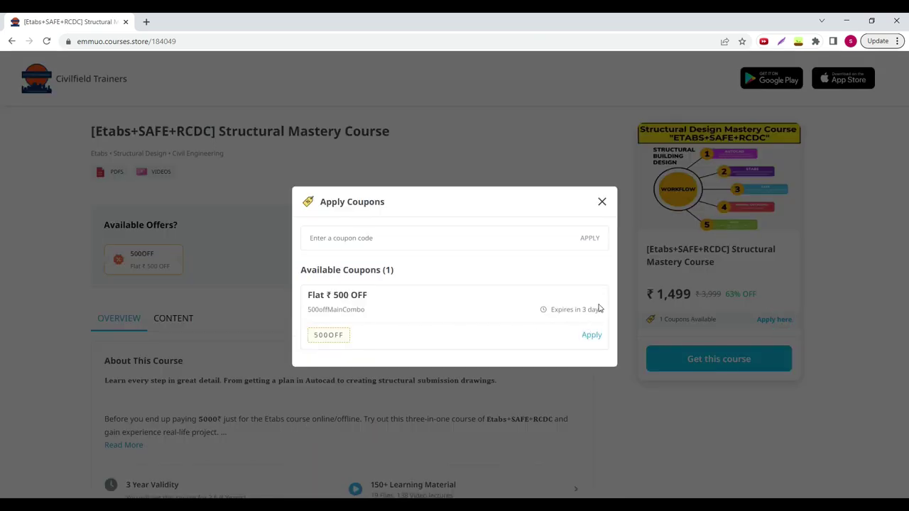
click(591, 336)
click(451, 350)
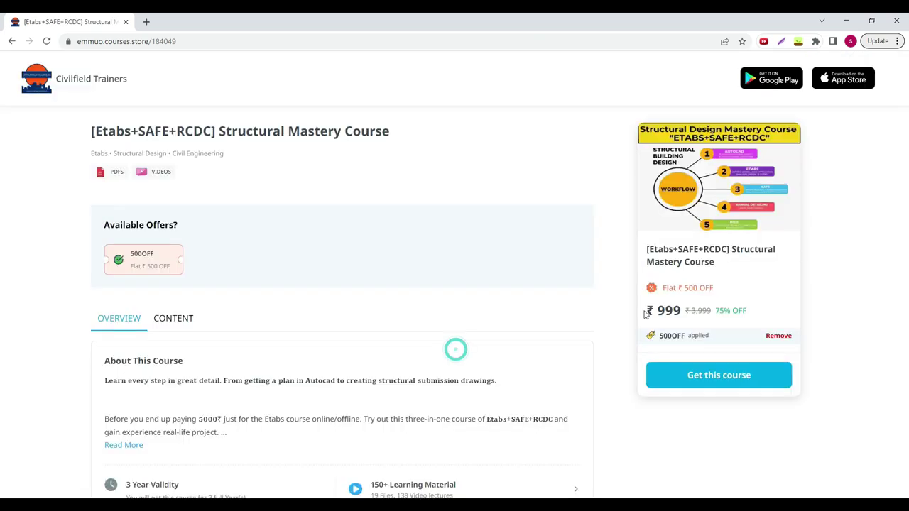
scroll(449, 276, down, 1)
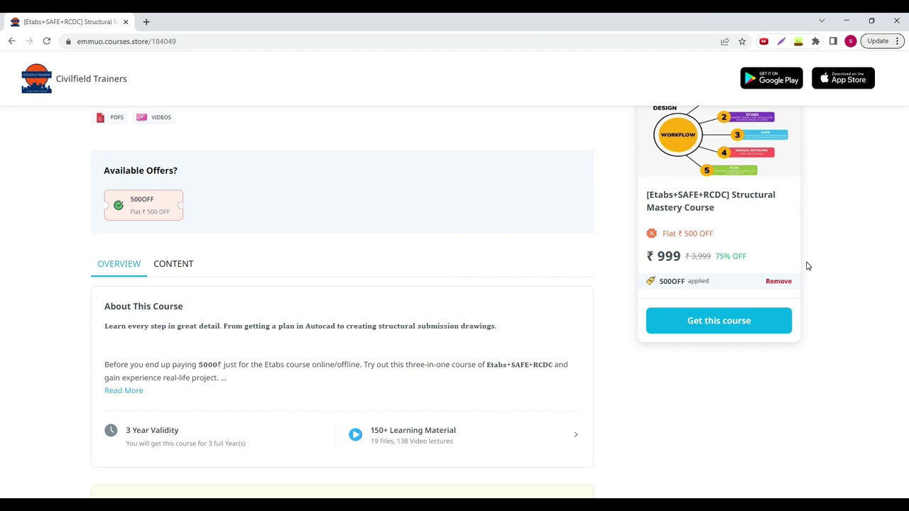
Return to the Civilfield Trainers home page and browse its course list.
click(82, 79)
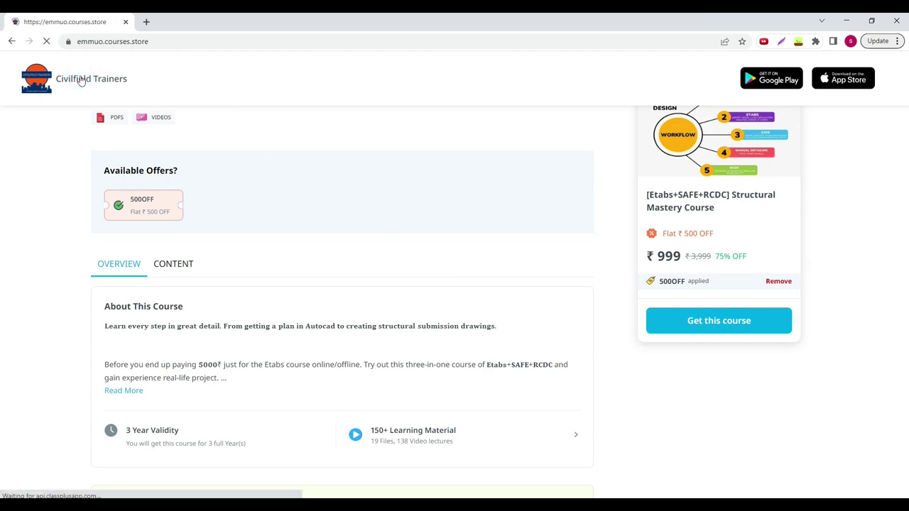
scroll(77, 219, down, 1)
scroll(77, 219, down, 1)
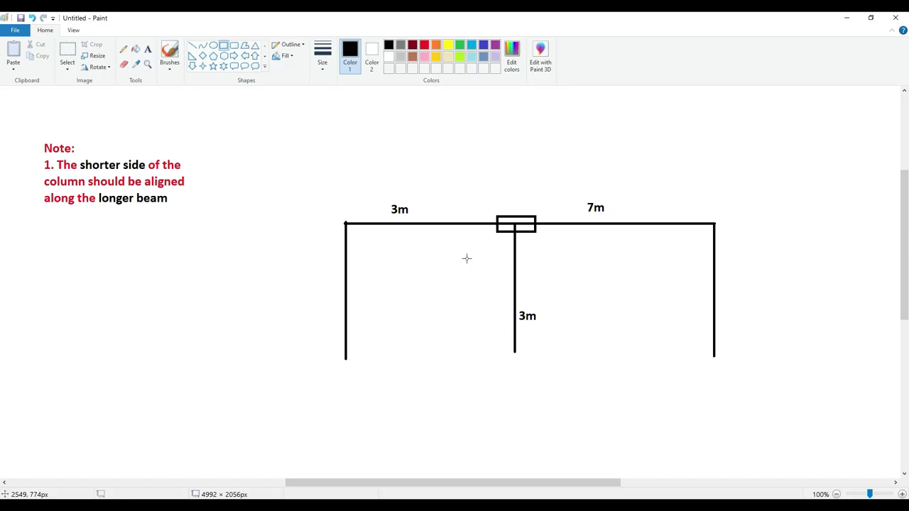
Switch to Paint and review the major and minor axis diagrams together with the column orientation notes.
drag(376, 482, 117, 485)
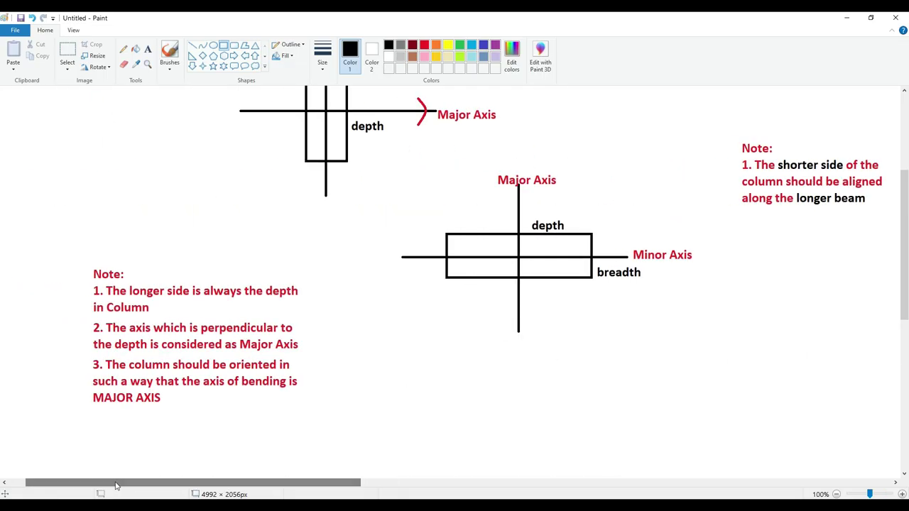